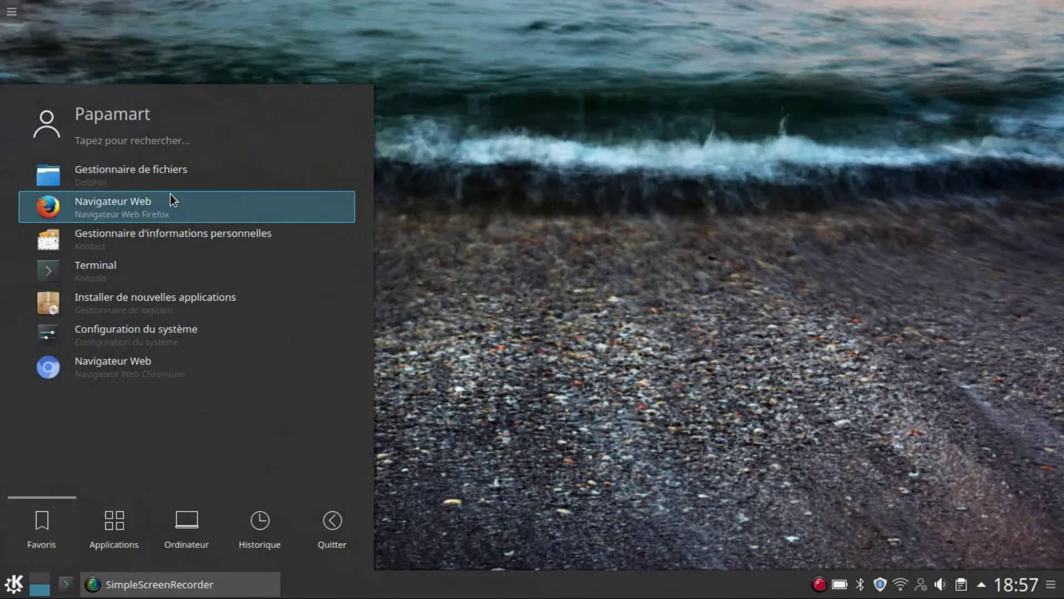
Launch Navigateur Web (Firefox) from the Plasma launcher's Favoris list
click(171, 195)
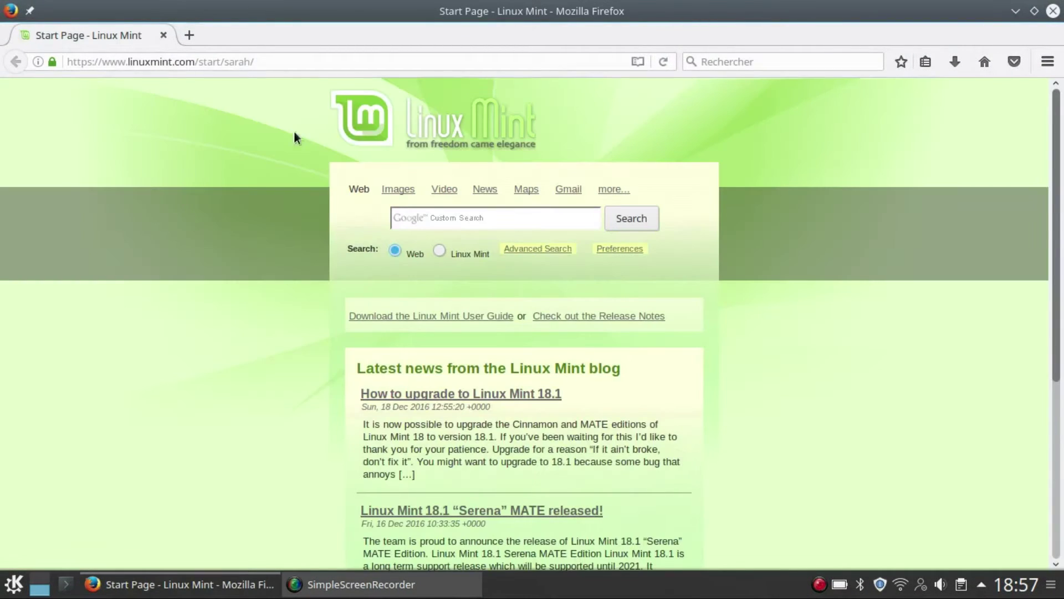
From the Linux Mint website, go to the Linux Mint 18.1 Cinnamon 64-bit download page
click(473, 129)
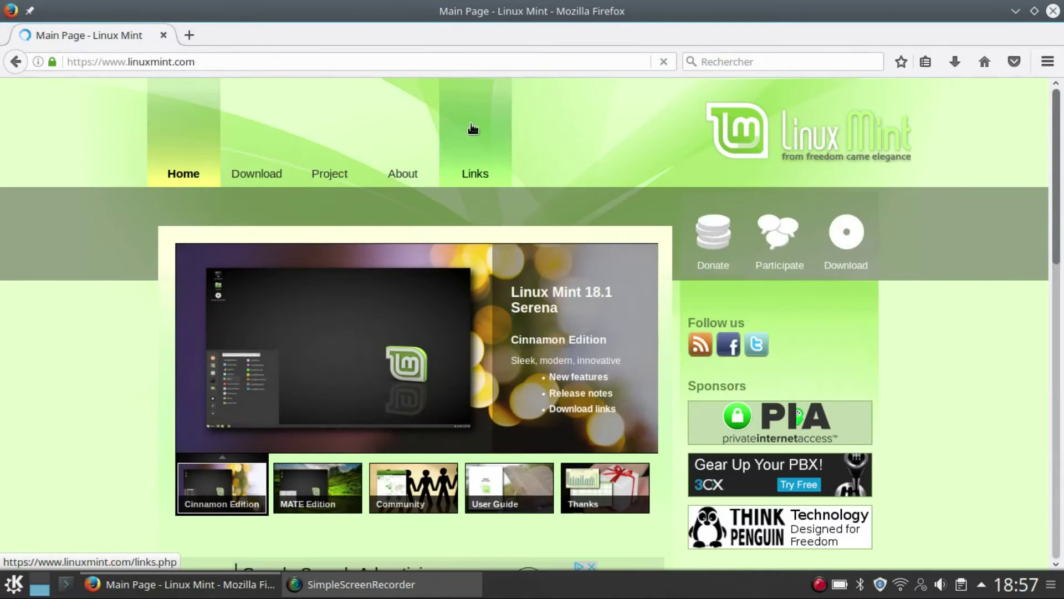
mouse_move(249, 186)
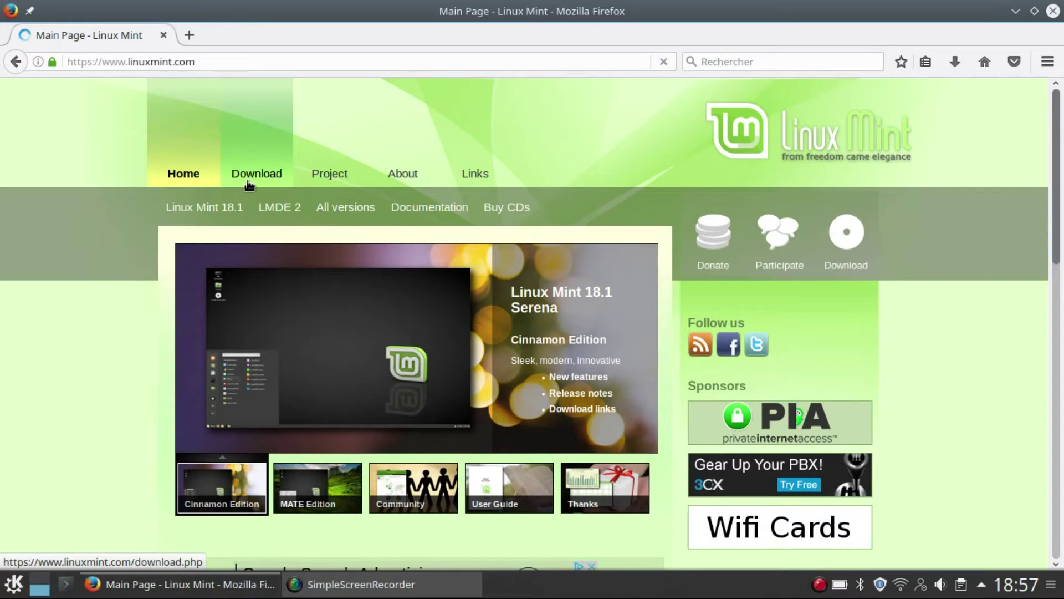
click(224, 220)
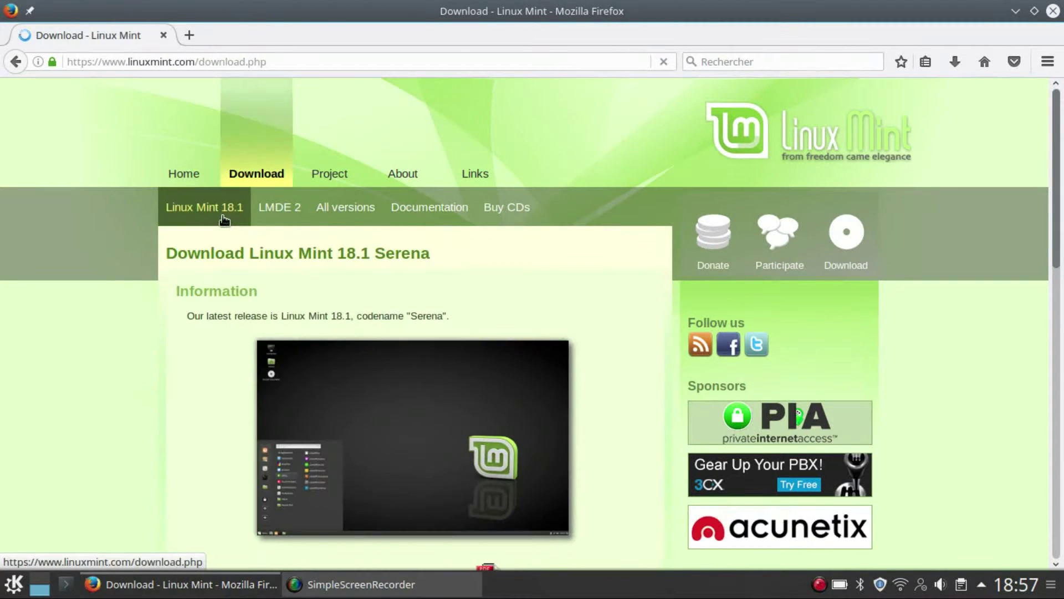
scroll(1056, 155, down, 1)
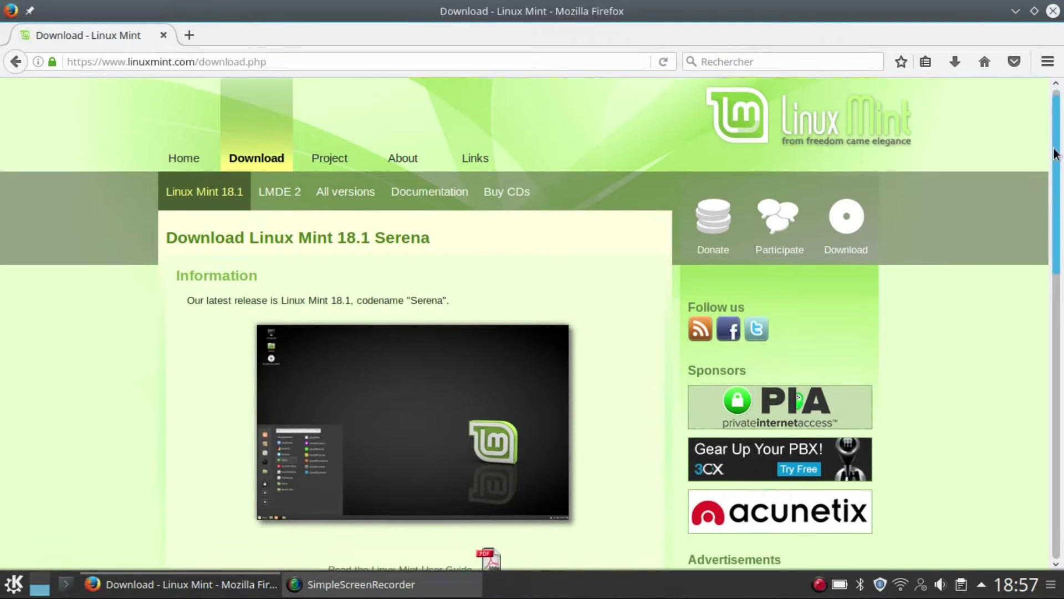
drag(1056, 154, 1060, 274)
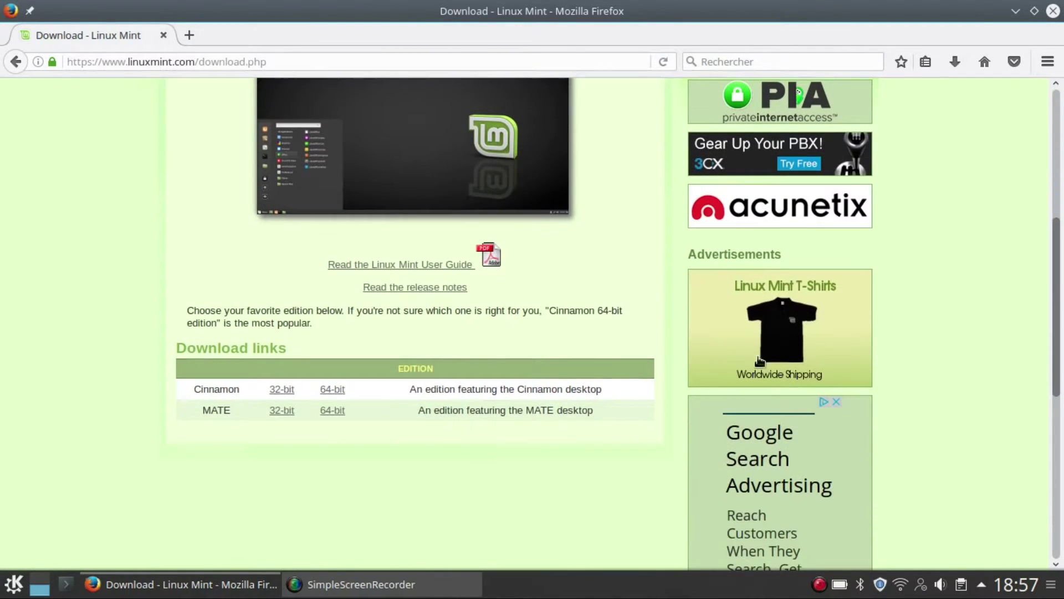
click(336, 392)
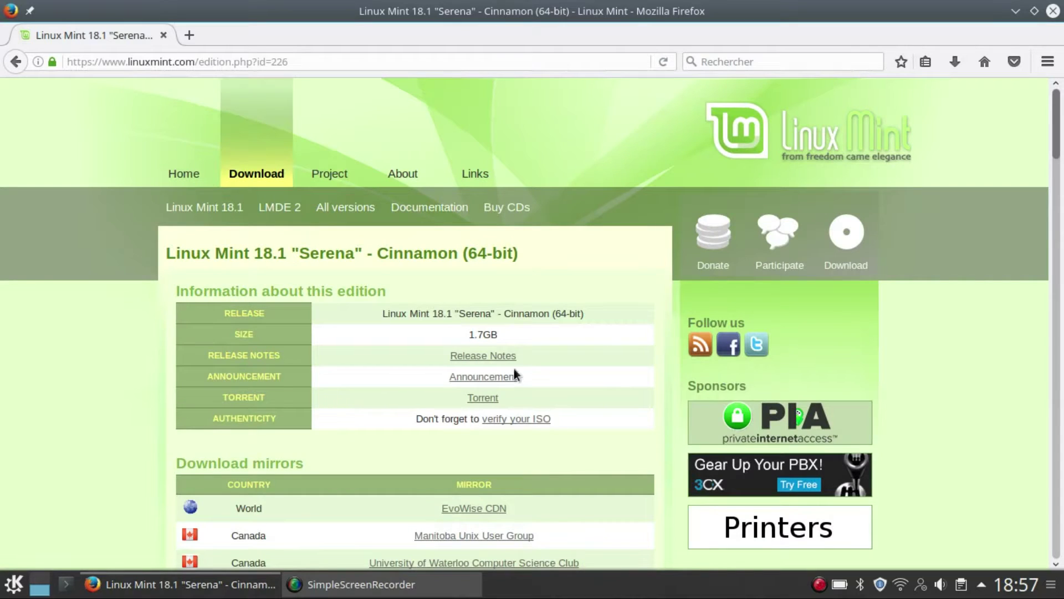
drag(1058, 123, 1059, 150)
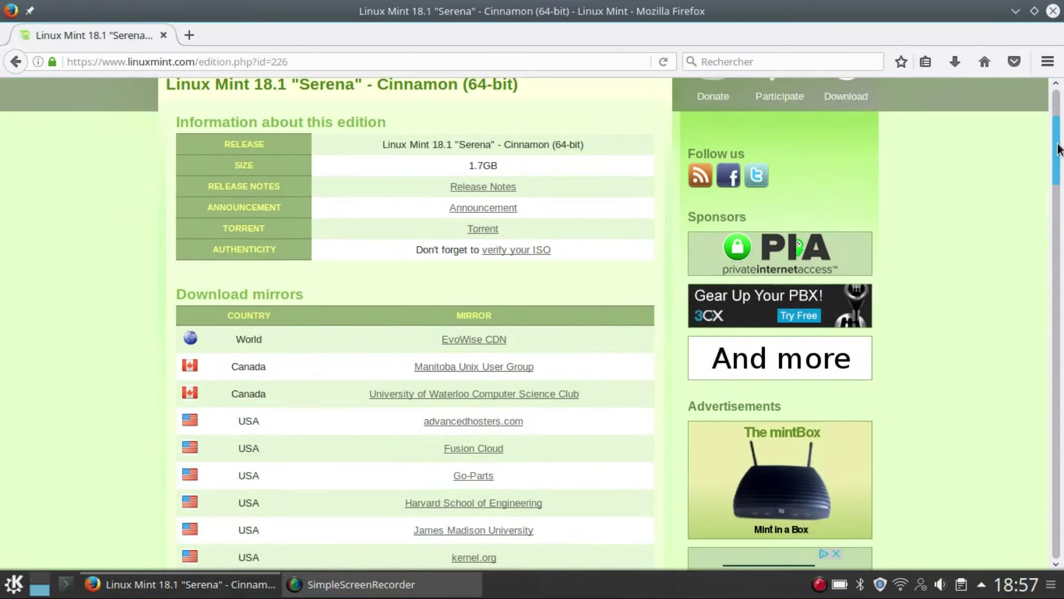
Download linuxmint-18.1-cinnamon-64bit.iso from the EvoWise CDN mirror and save the file
click(464, 341)
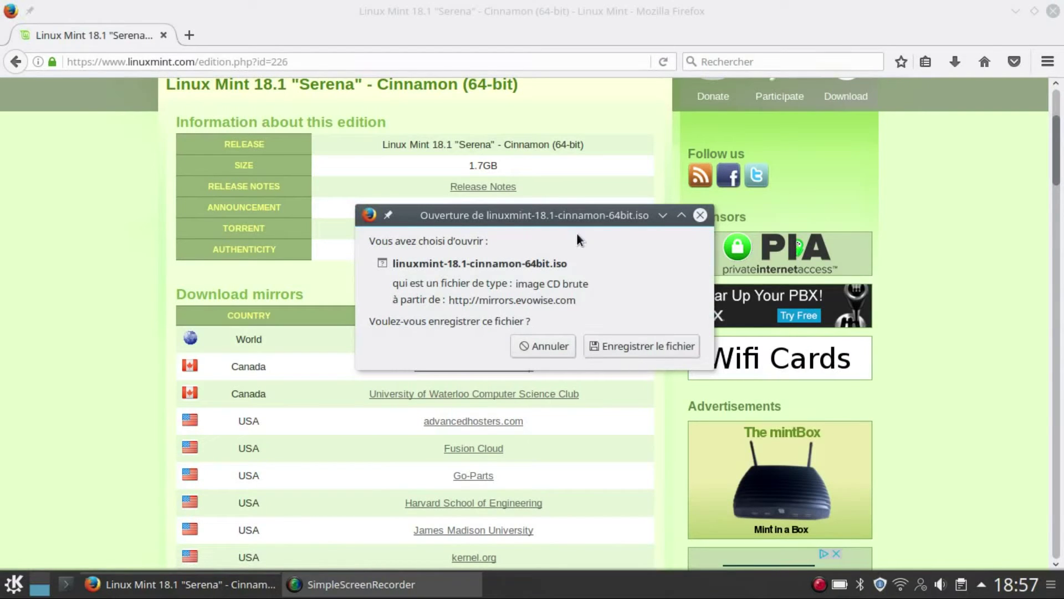
click(615, 347)
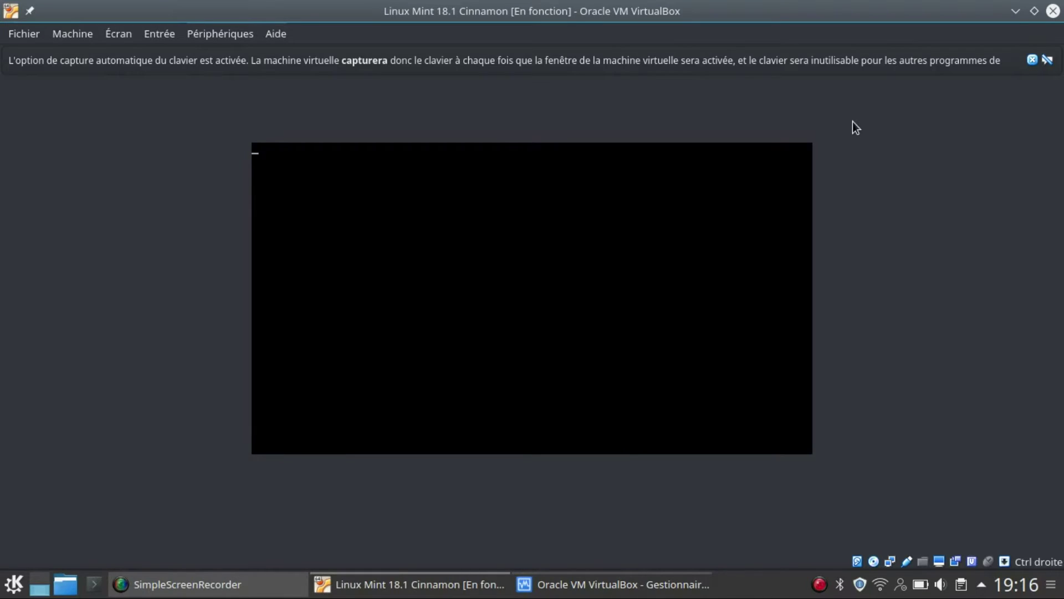
Dismiss the keyboard auto-capture and mouse integration notification bars
click(1033, 60)
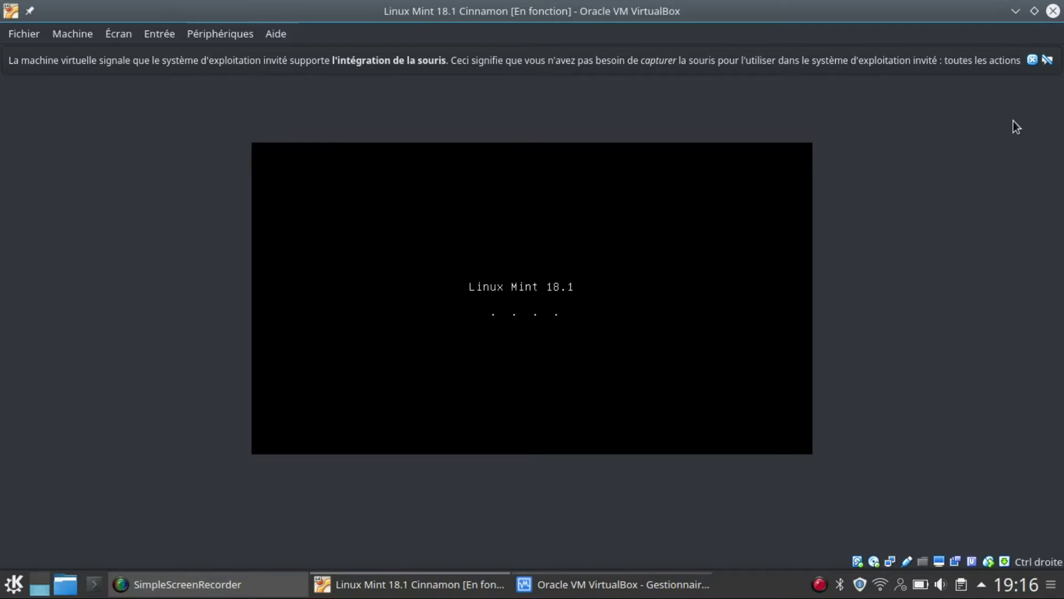
click(1032, 60)
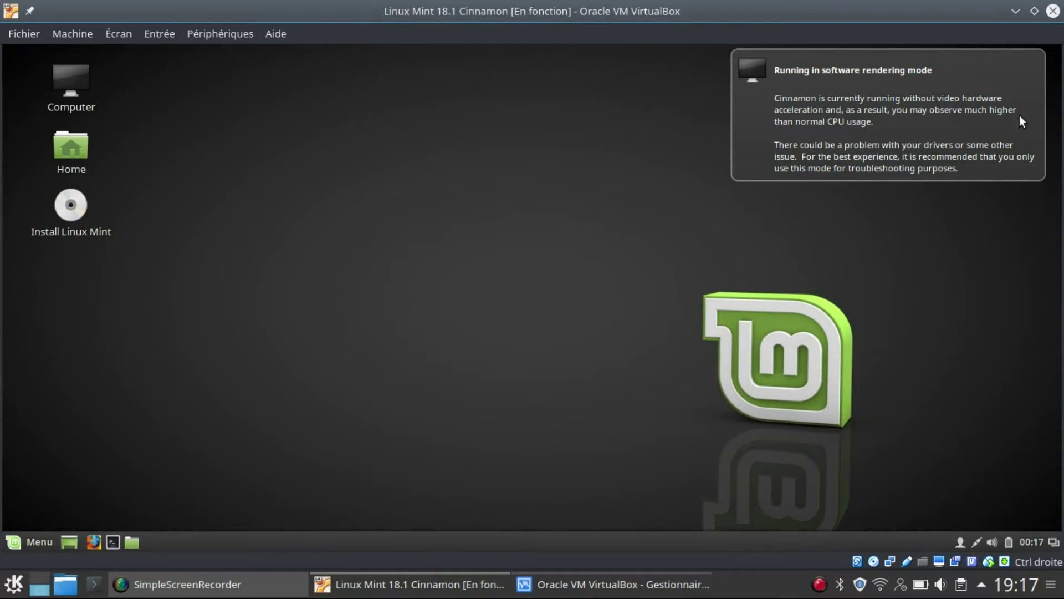
Dismiss the software rendering notice, browse the Cinnamon menu, then start Install Linux Mint
click(974, 119)
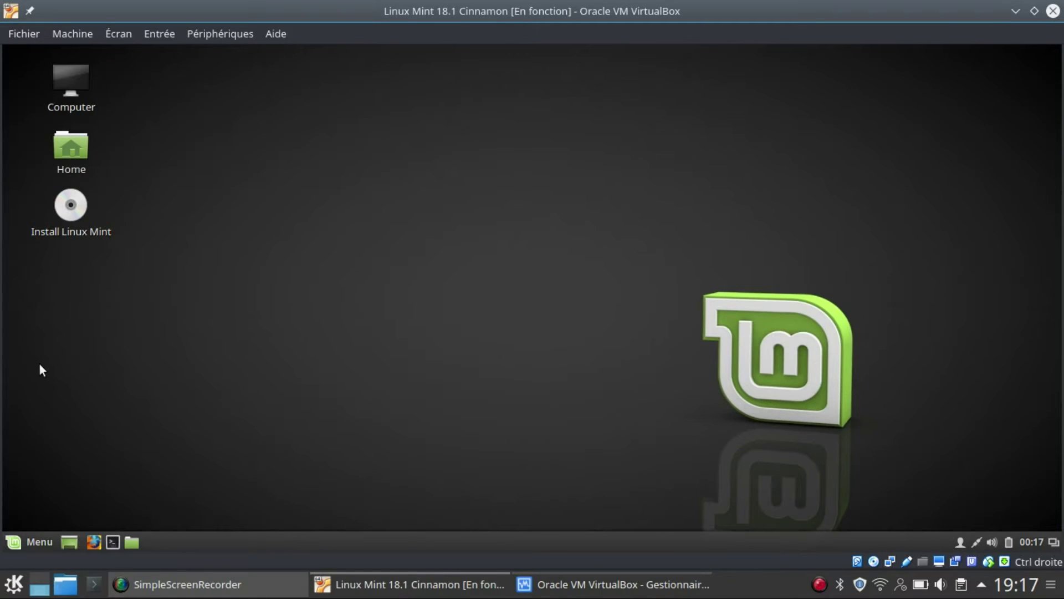
click(26, 540)
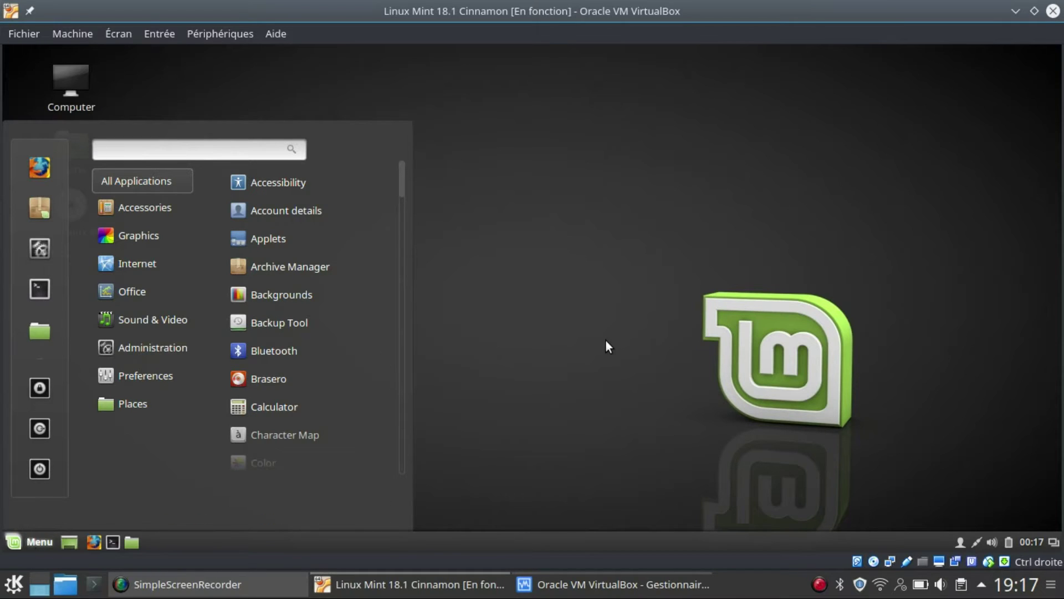
scroll(337, 343, down, 1)
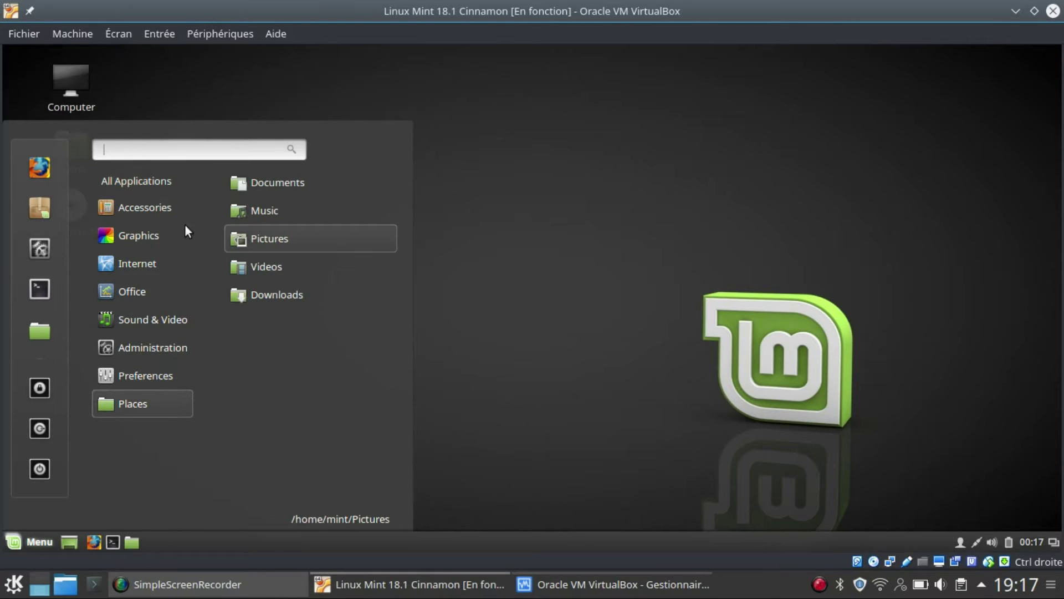
mouse_move(138, 263)
click(561, 248)
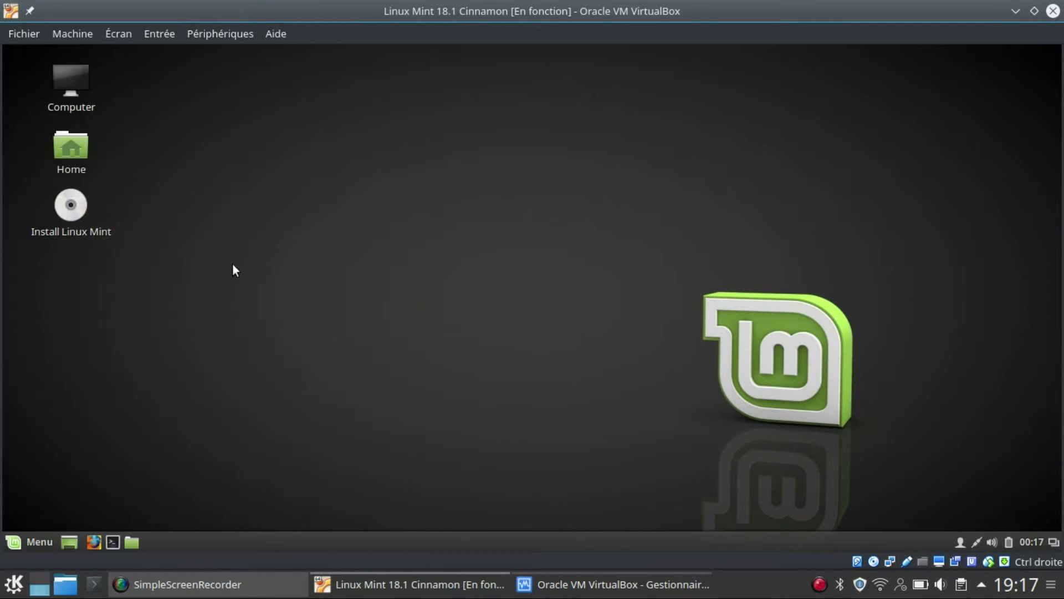
click(77, 215)
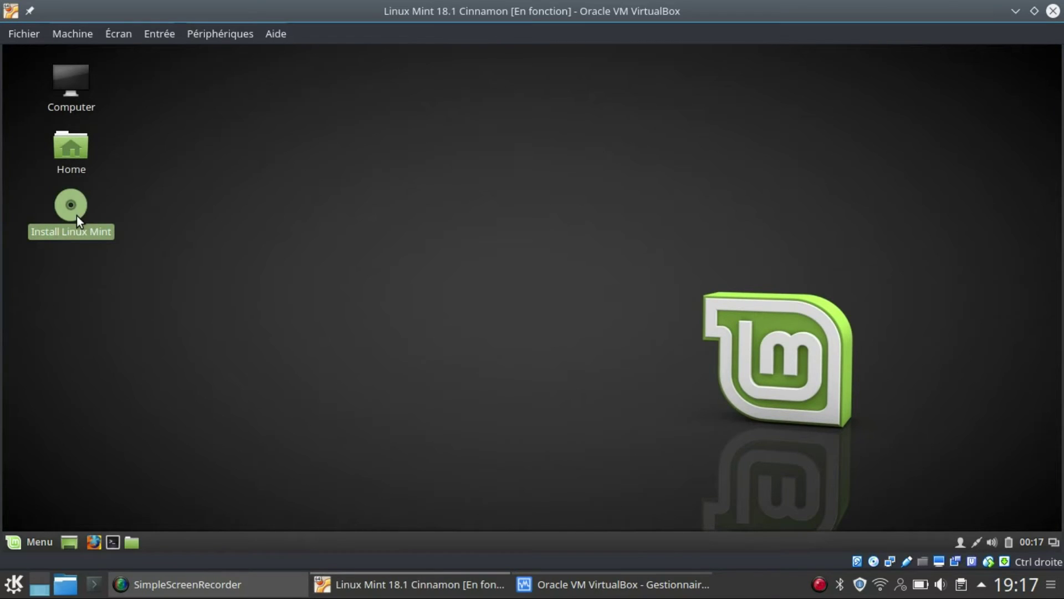
double_click(77, 215)
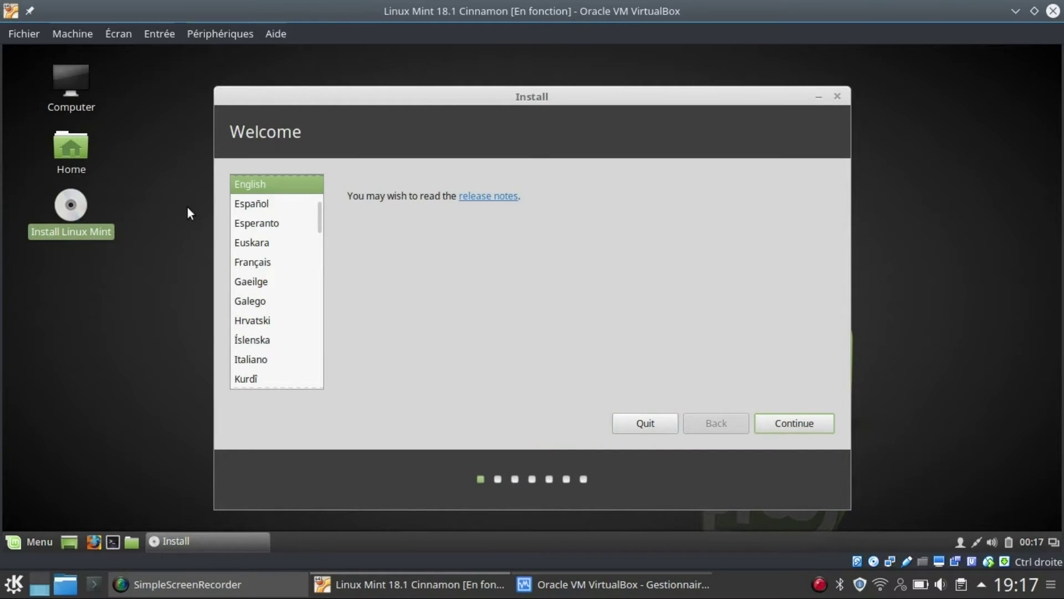
Choose Français as the installer language and continue past the third-party software page
click(252, 265)
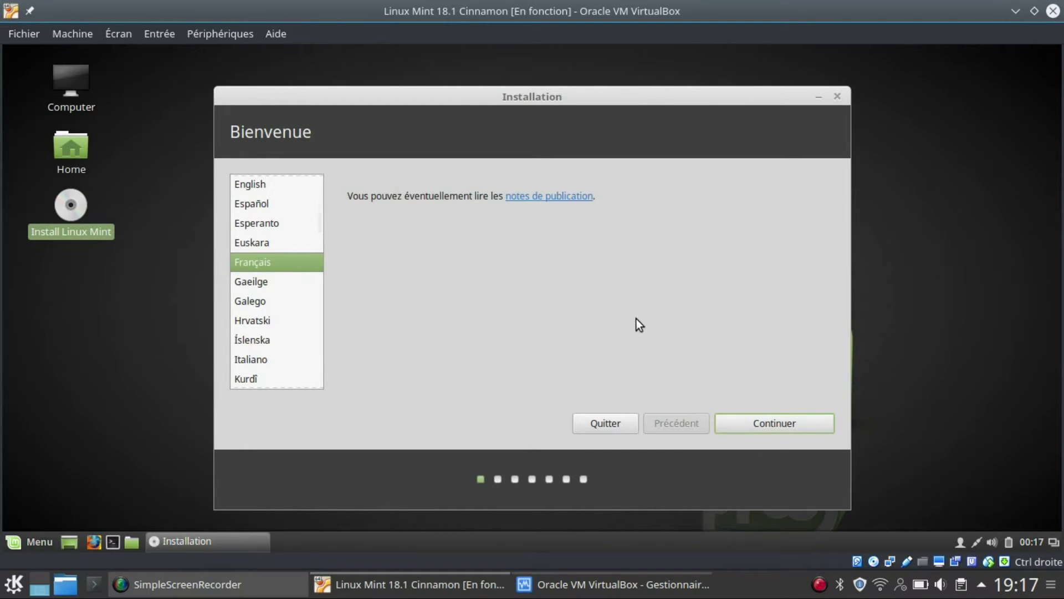
click(752, 424)
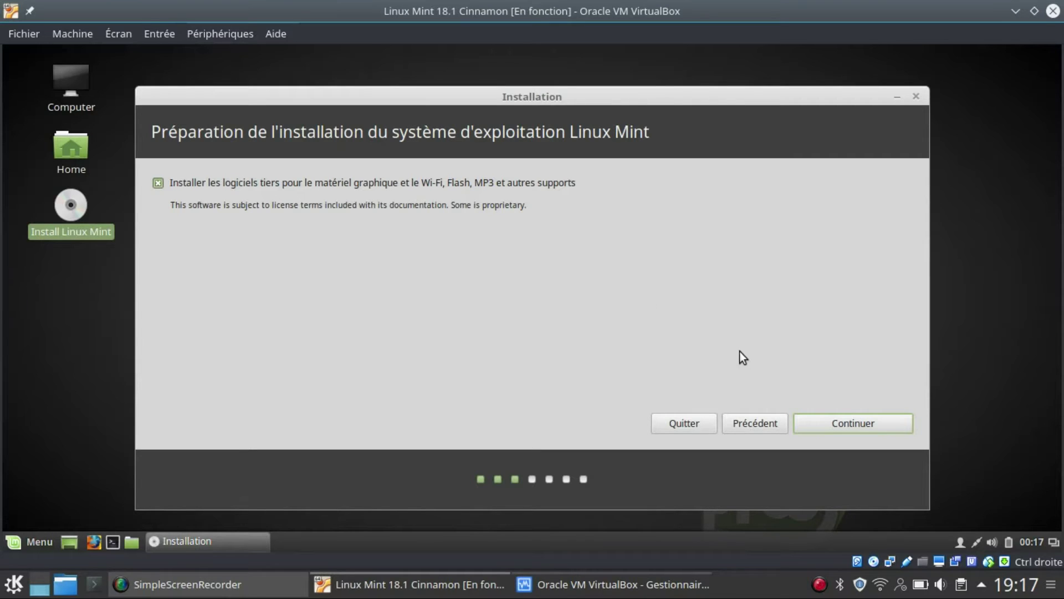
click(854, 424)
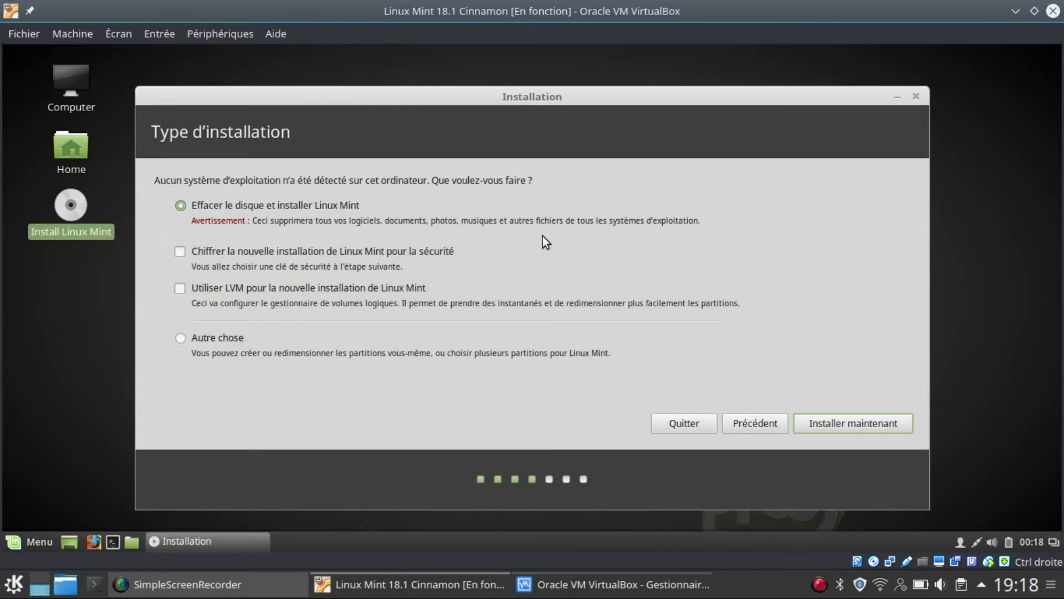
Erase the disk for installation, keep Toronto, and choose the Français (Canada) - Canadien multilingue keyboard
click(846, 428)
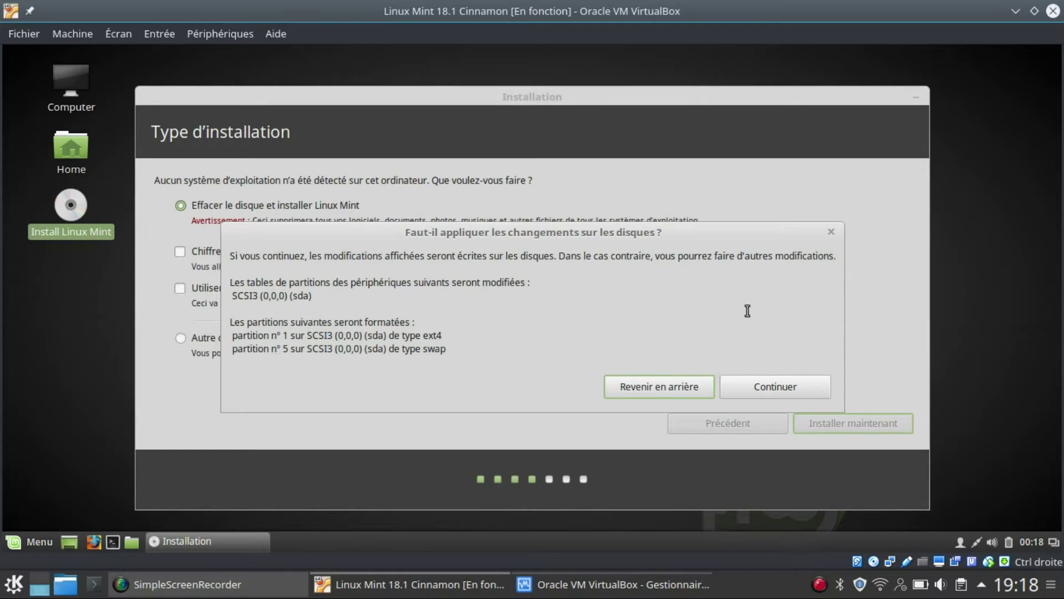
click(767, 388)
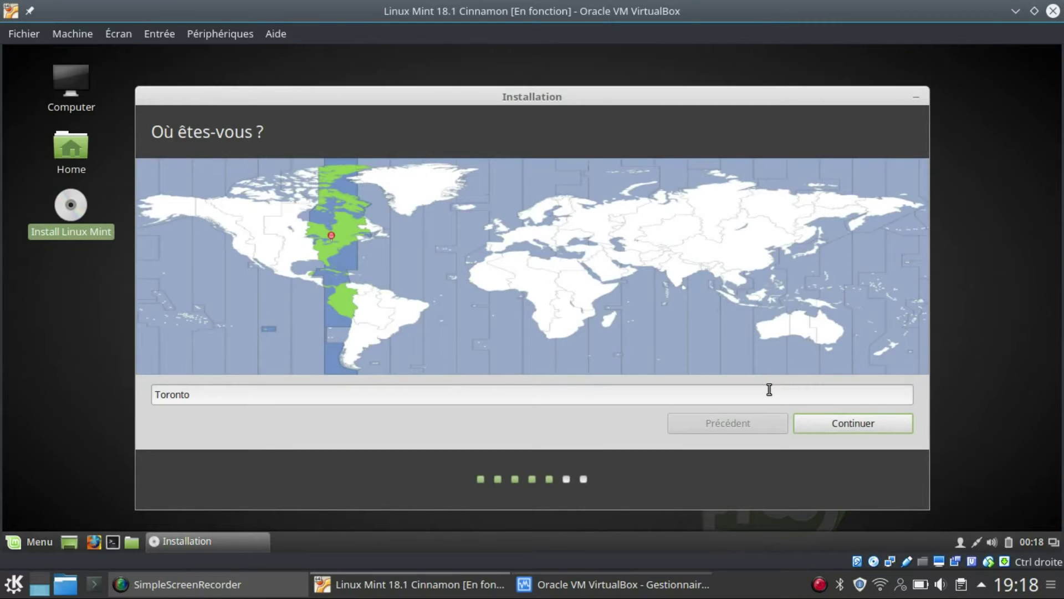
click(839, 427)
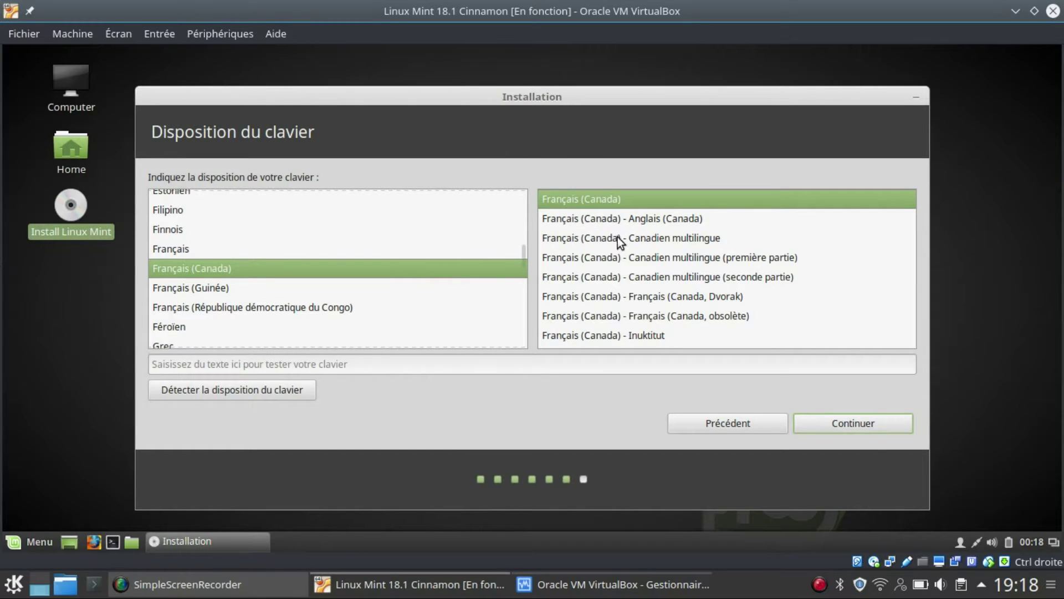
click(644, 241)
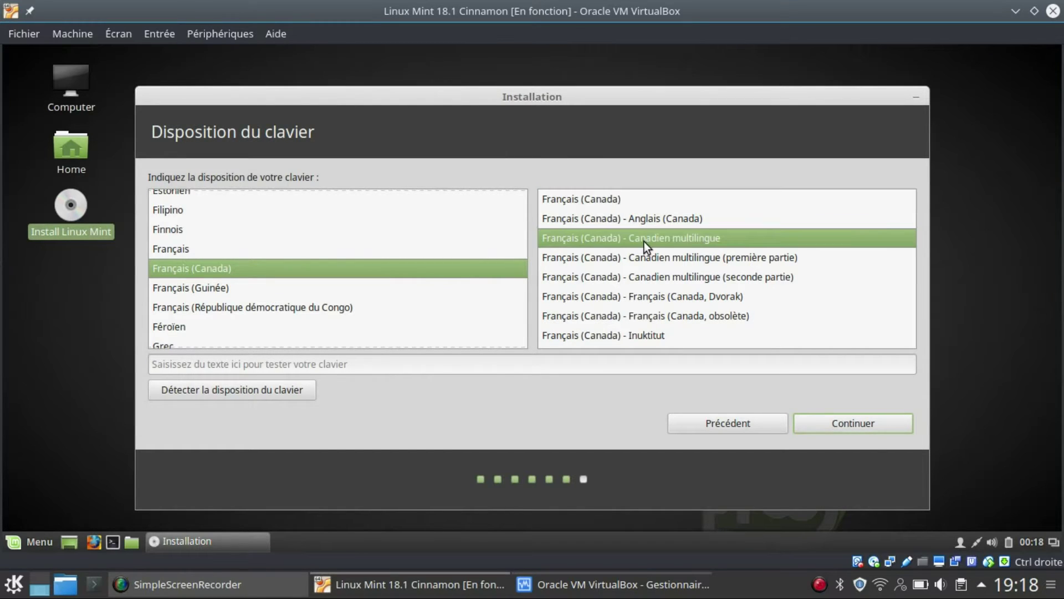
click(852, 433)
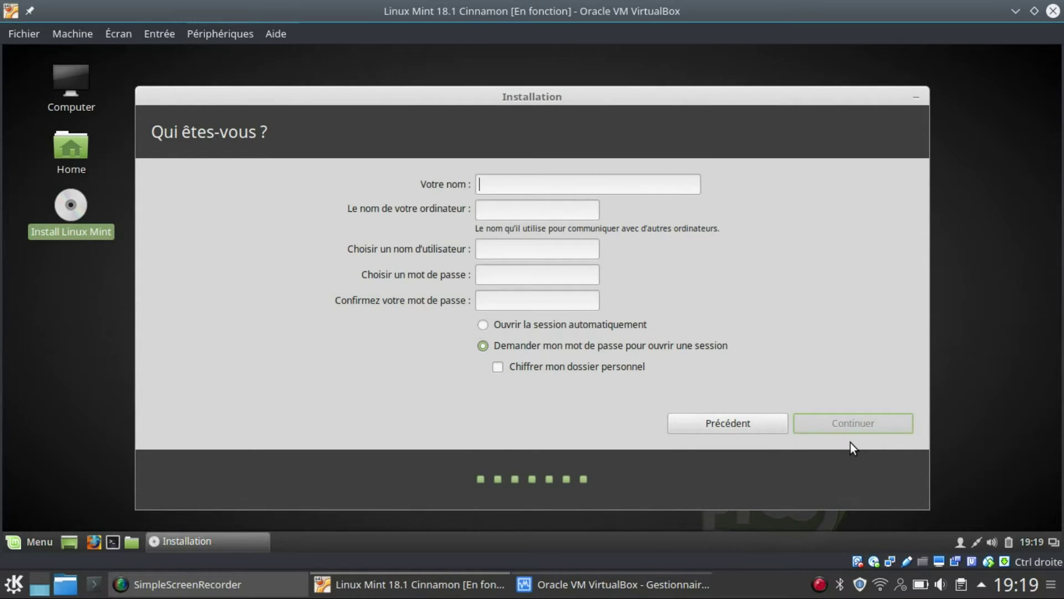
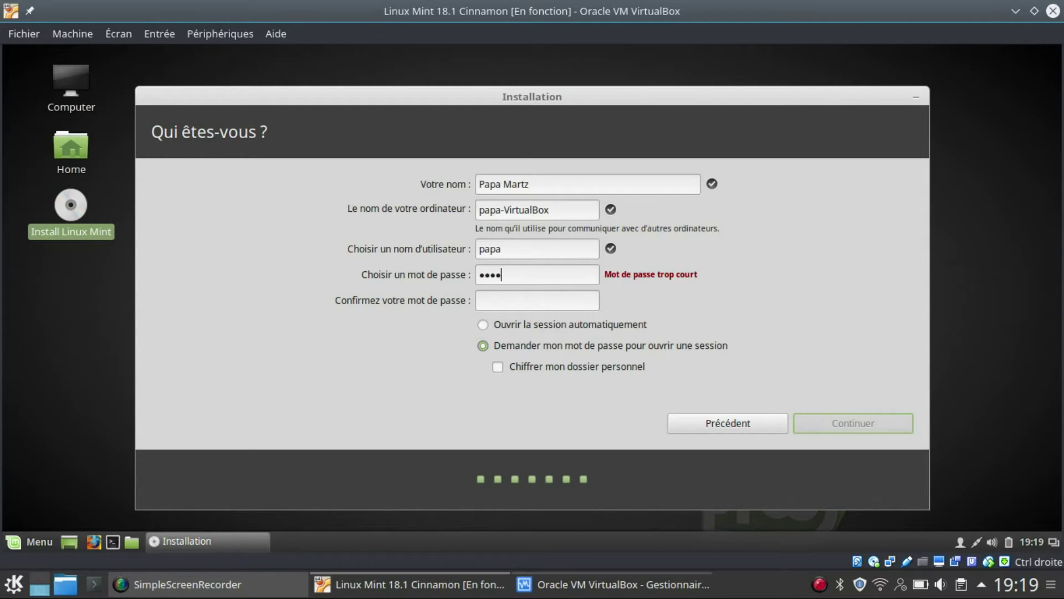
Enter the user's full name and the account password, then move to password confirmation
key(Tab)
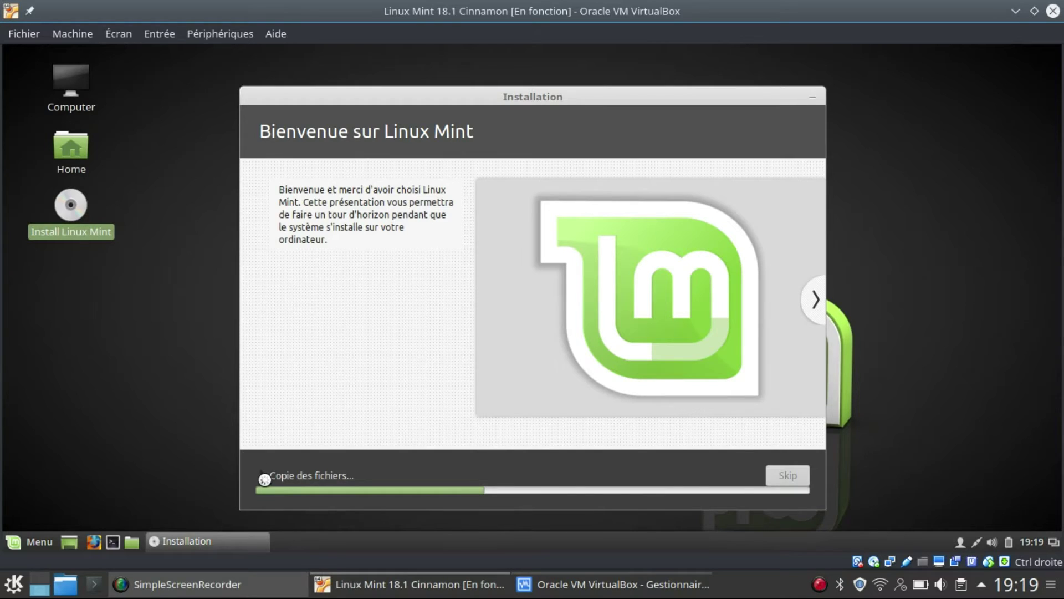
Show and hide the copy log, then advance the slideshow through the music, videos and photos slides
click(263, 477)
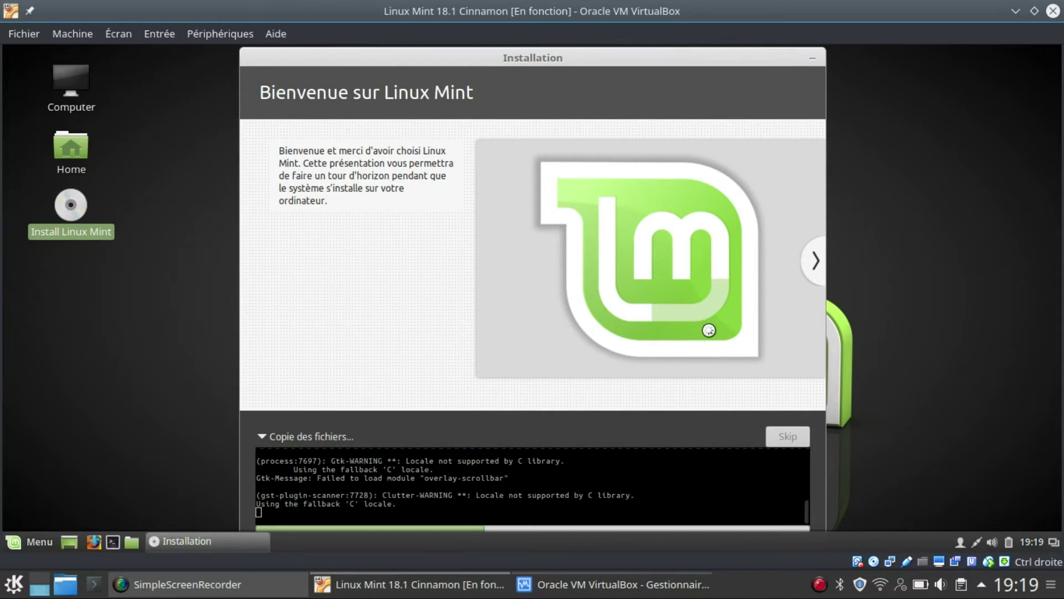
click(265, 438)
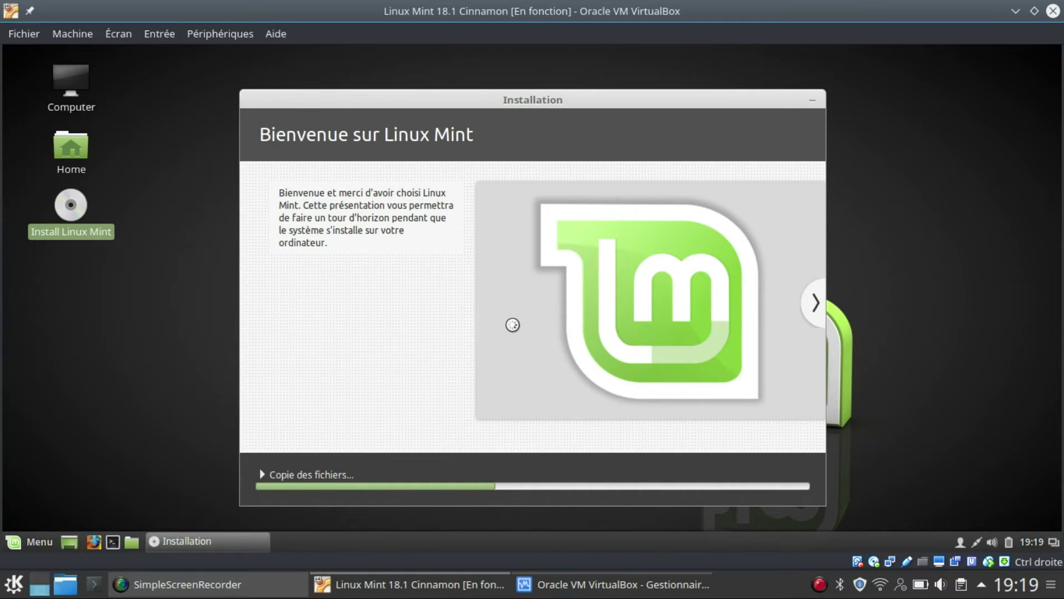
click(814, 305)
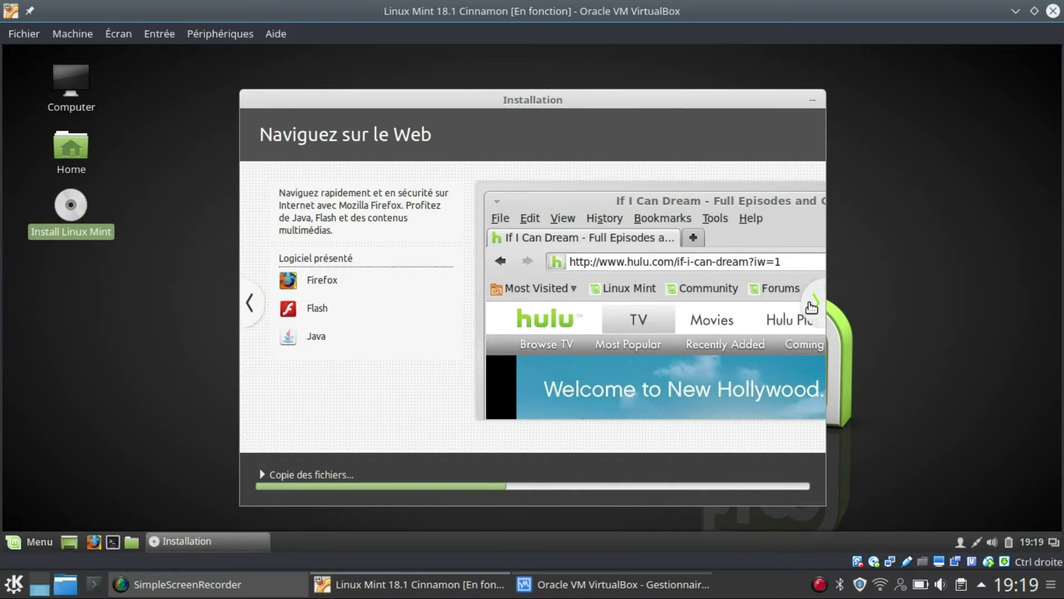
click(812, 307)
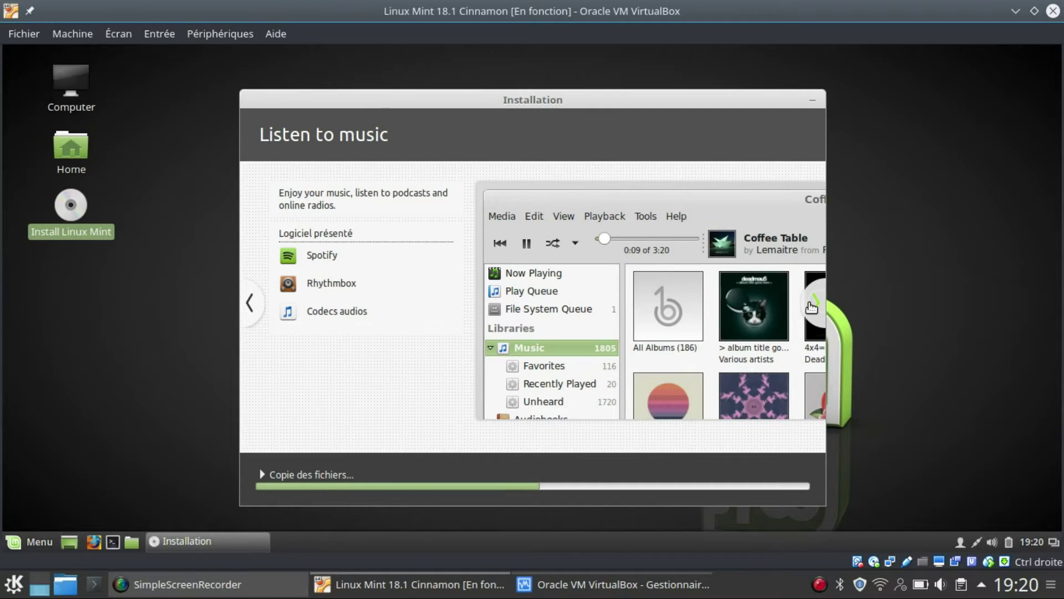
click(812, 307)
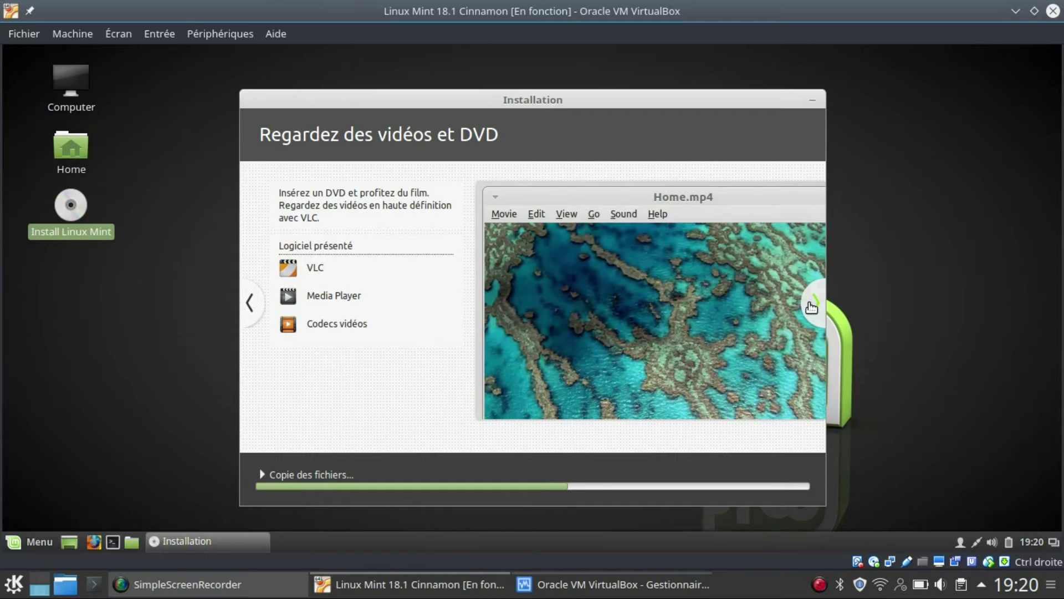
click(813, 307)
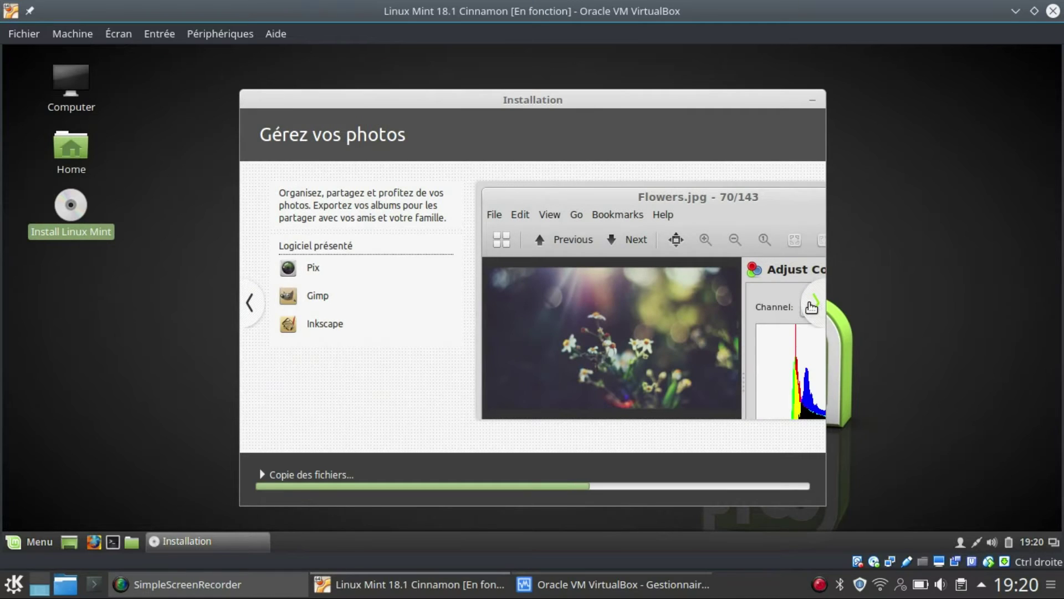
click(812, 307)
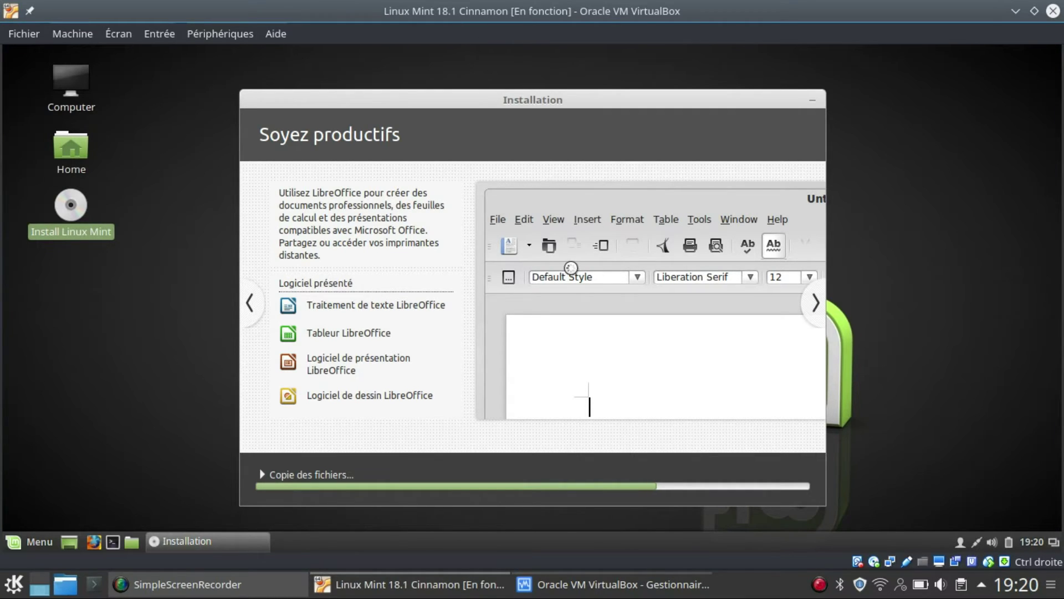
Advance the slideshow through the software, Windows applications and desktop customisation slides
click(821, 313)
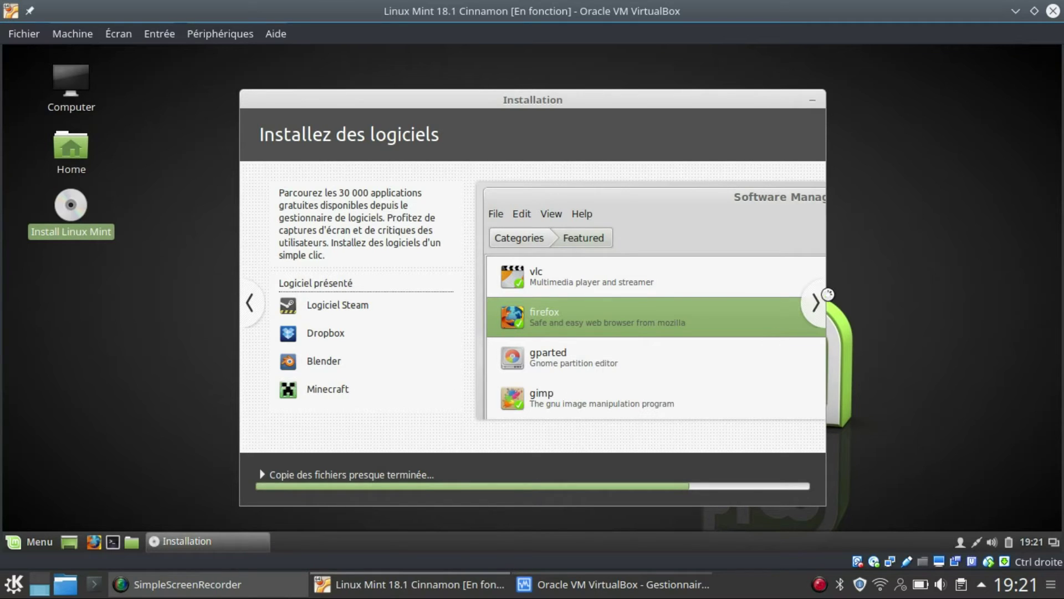
click(816, 303)
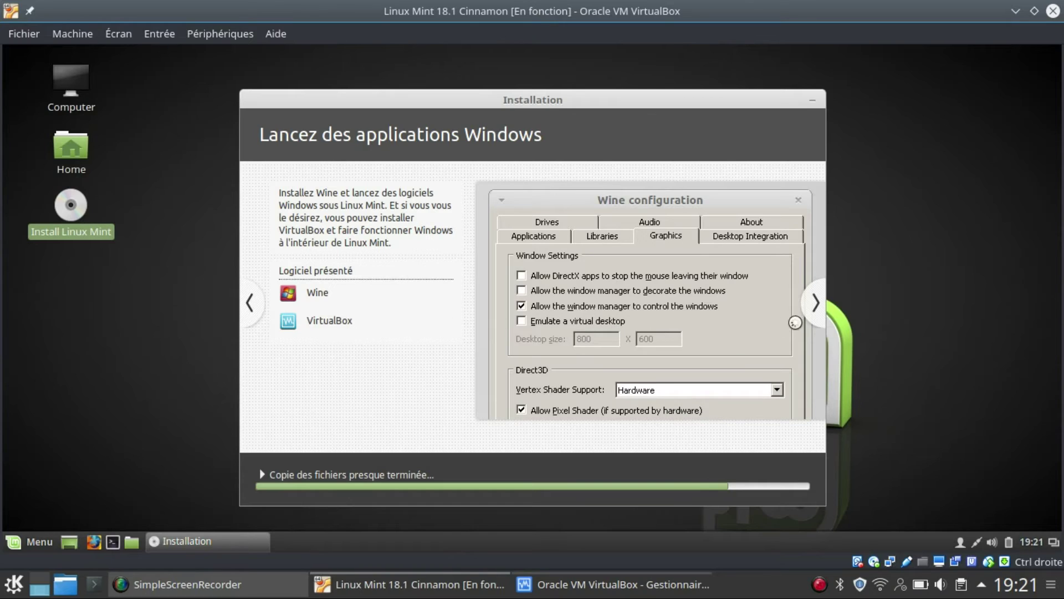
click(815, 304)
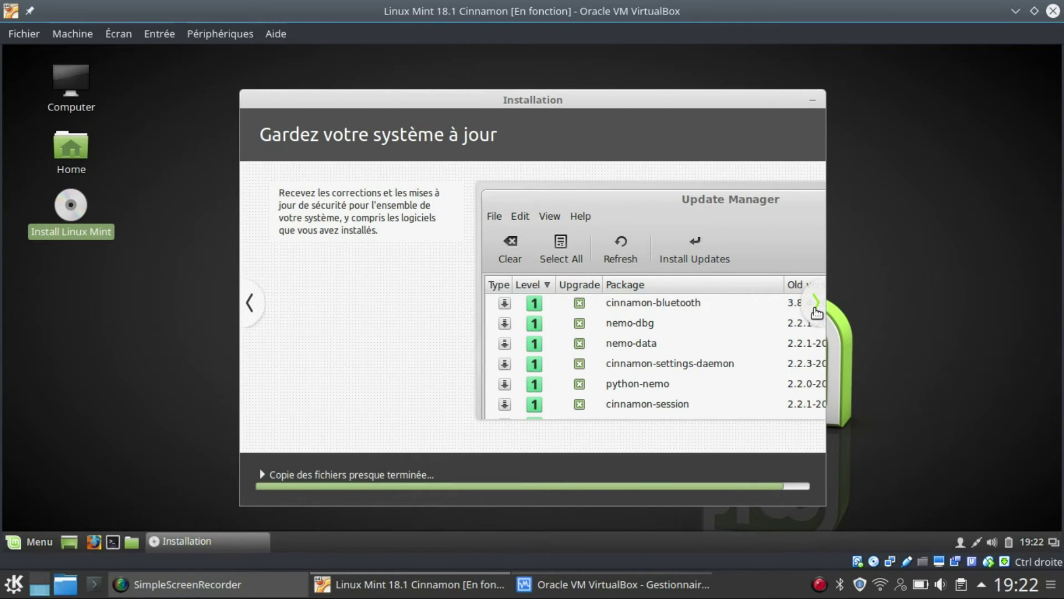
Advance the installer slideshow to the help slide and wait for 'Installation terminée'
click(816, 303)
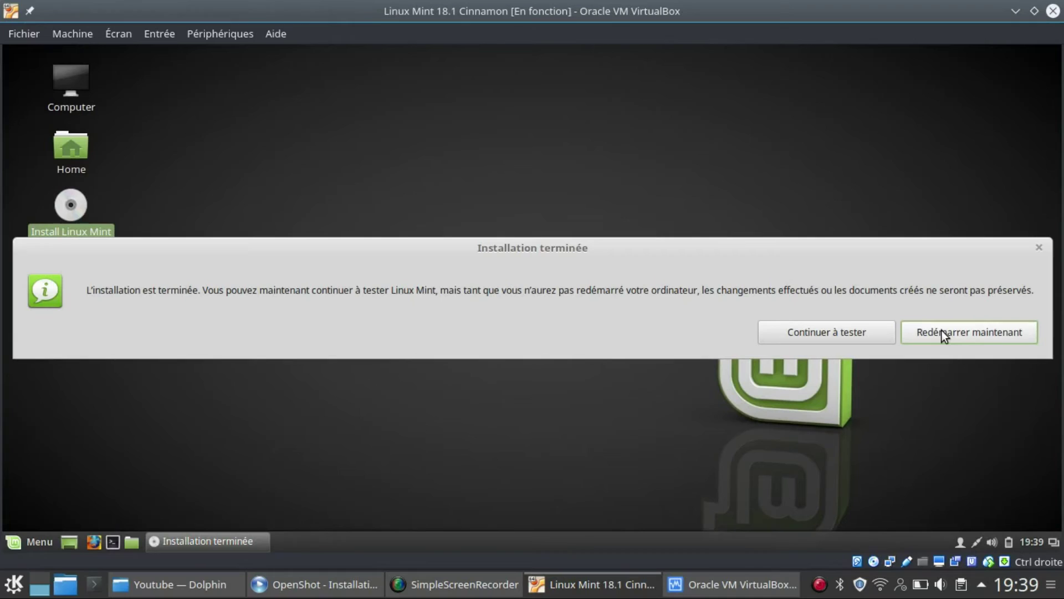
Restart into the installed Linux Mint 18.1, confirming the installation medium is removed
click(942, 331)
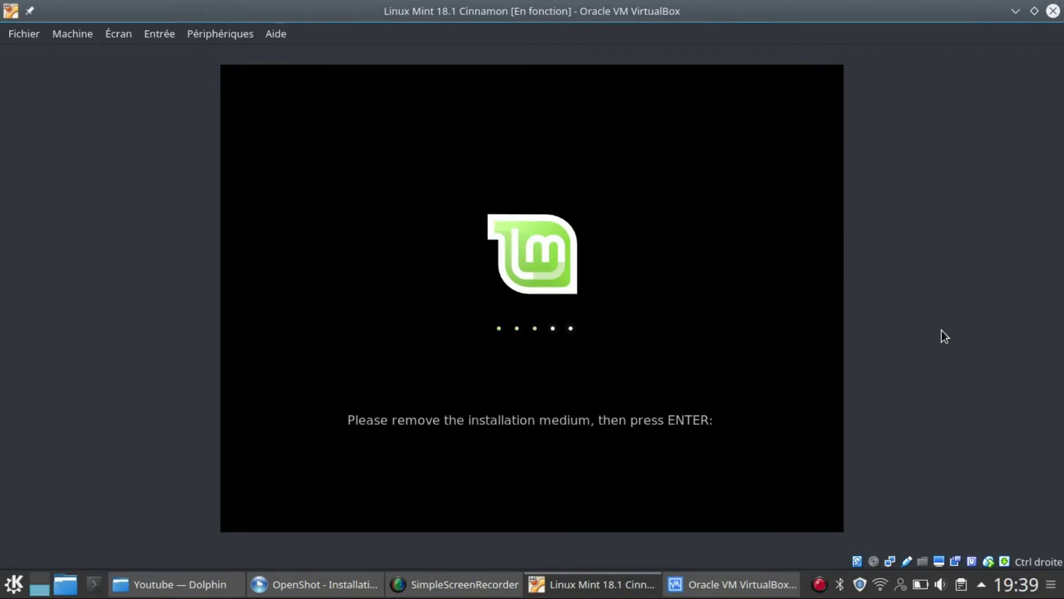
key(Return)
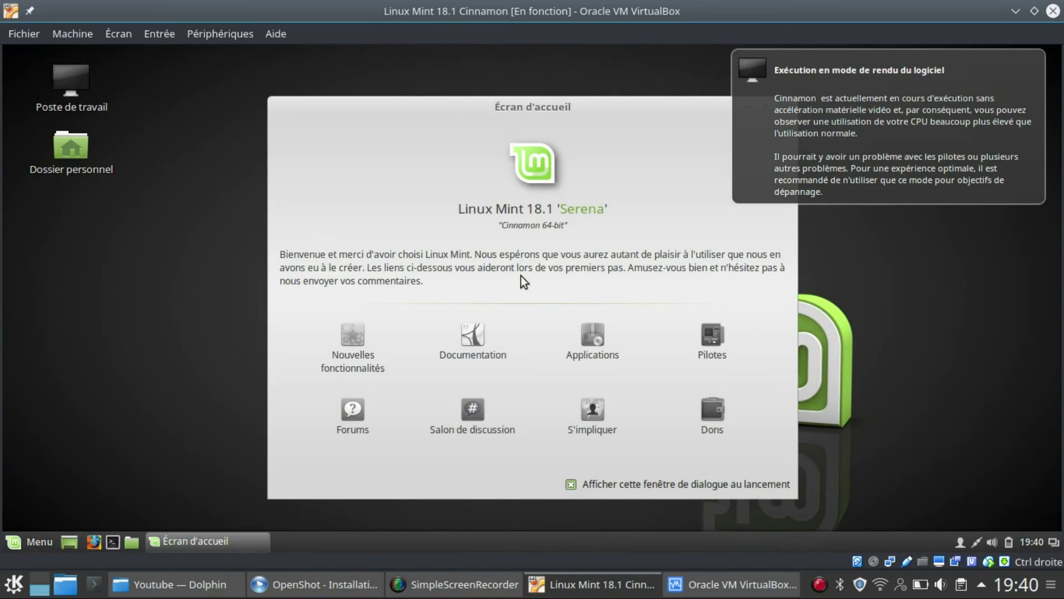
click(954, 106)
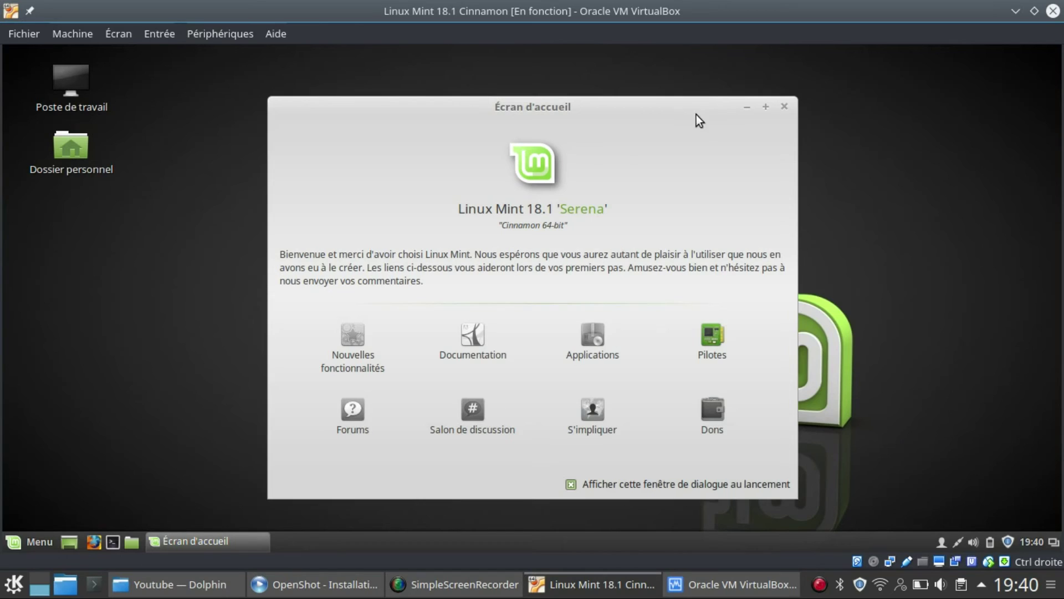
drag(709, 116, 750, 122)
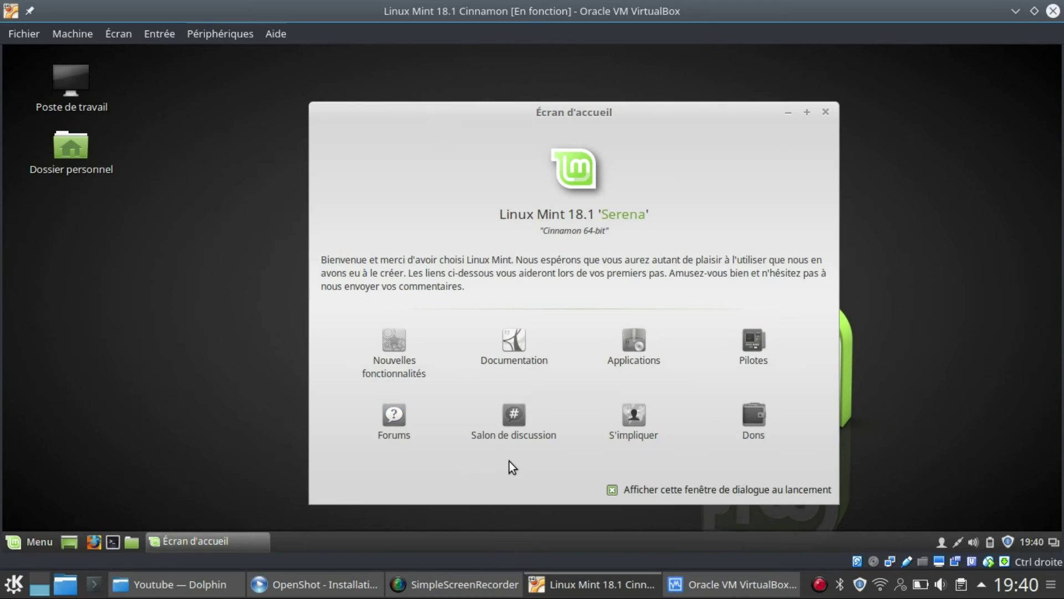
click(826, 113)
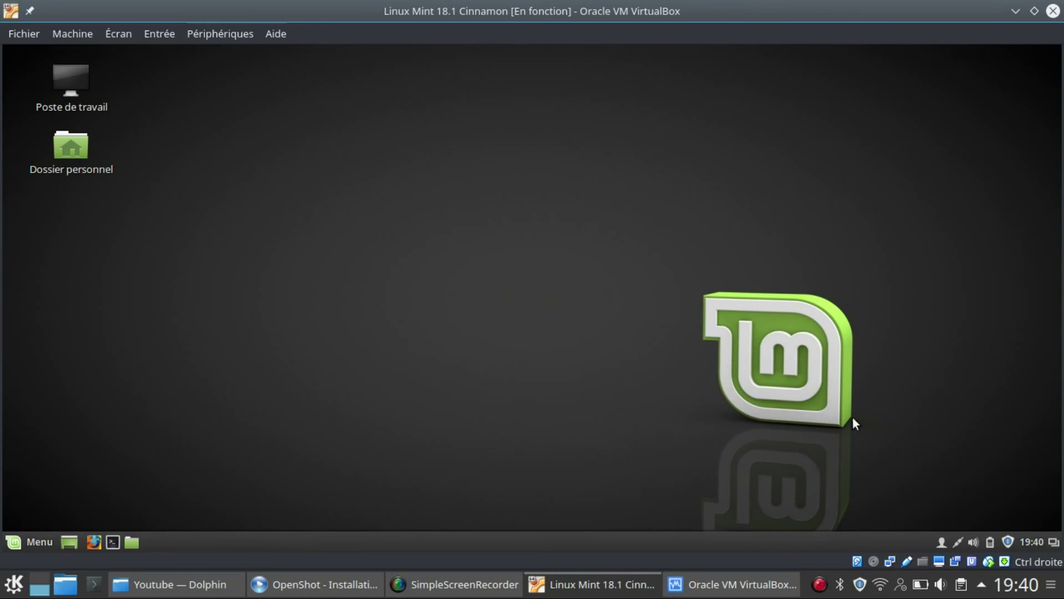
mouse_move(1006, 544)
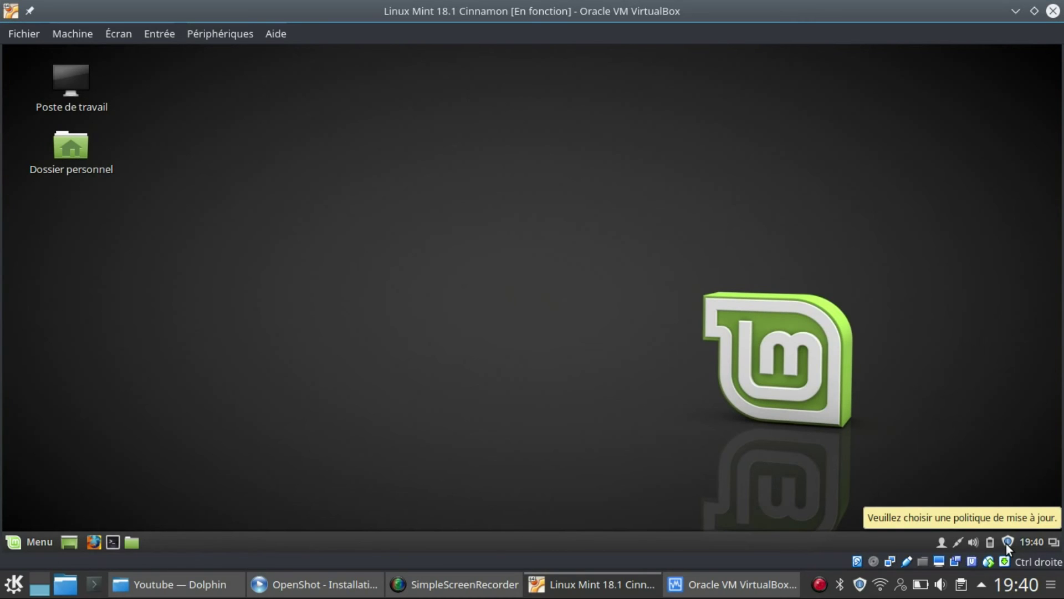
In the update manager, keep the recommended policy and install mintupdate and mint-upgrade-info
click(1006, 544)
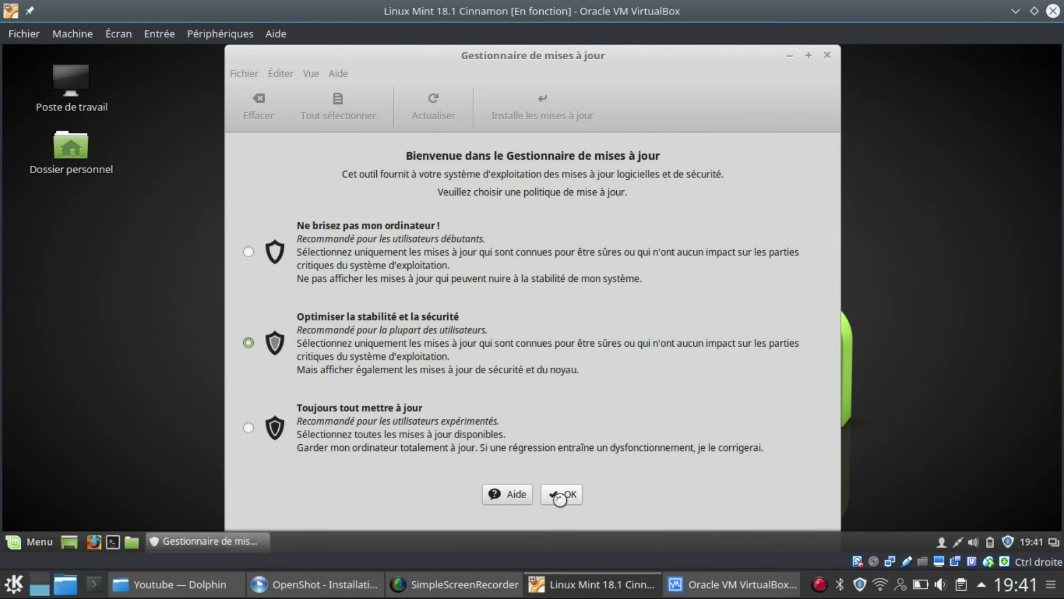
click(579, 491)
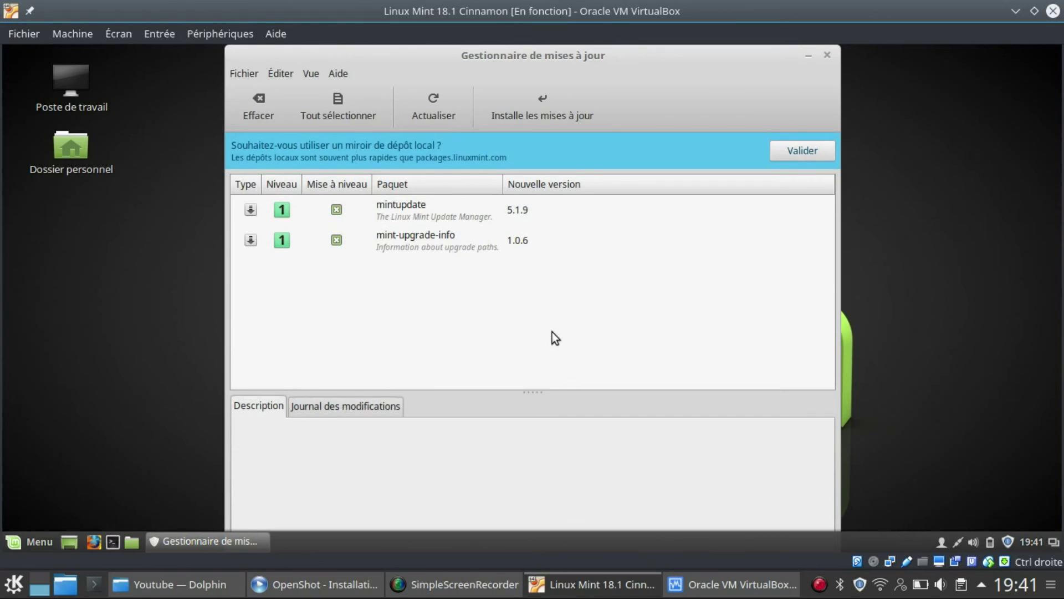
click(523, 108)
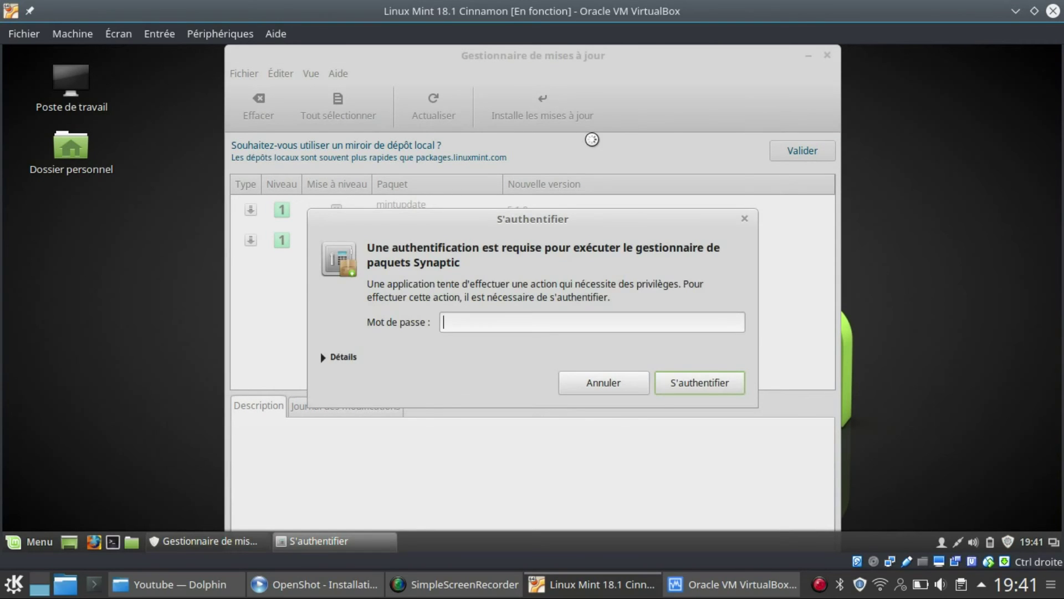
Enter the account password in S'authentifier to authorise installing the two updates
text(****)
click(717, 384)
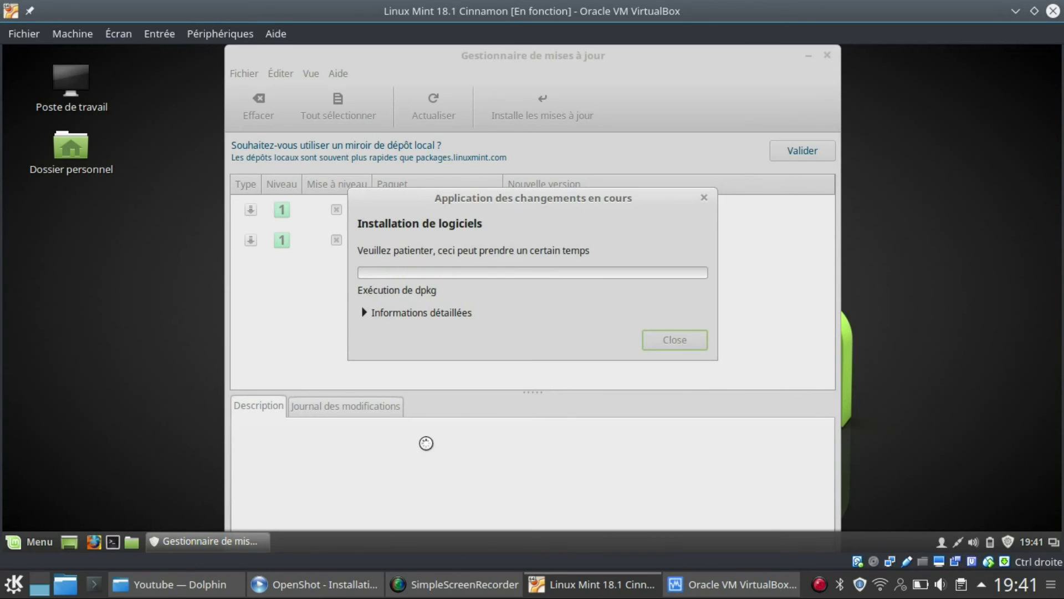
Browse the Mint menu, then launch and cancel the Capture d'écran screenshot tool
click(35, 541)
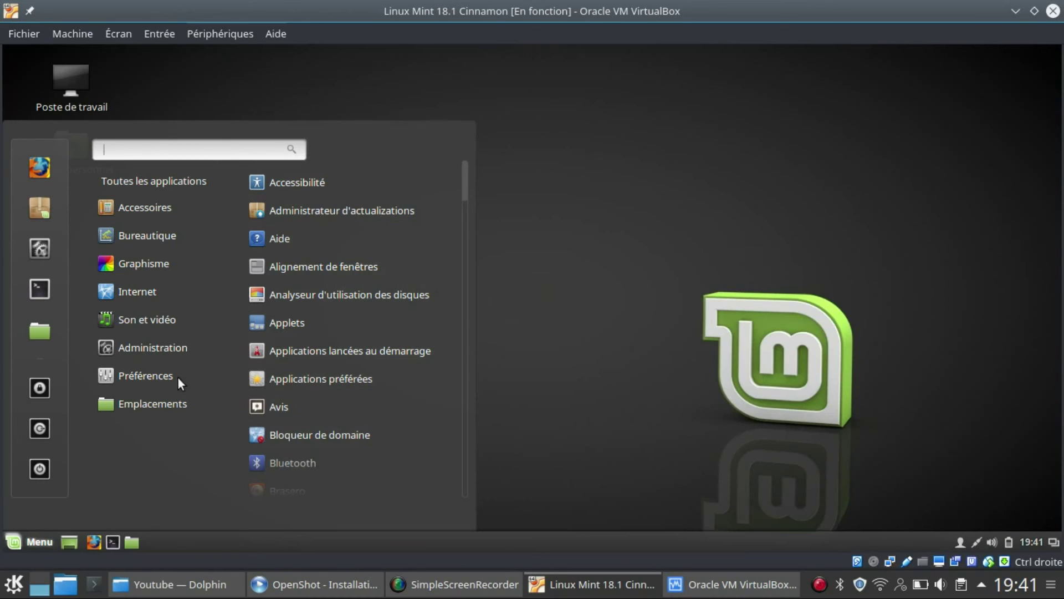
mouse_move(198, 402)
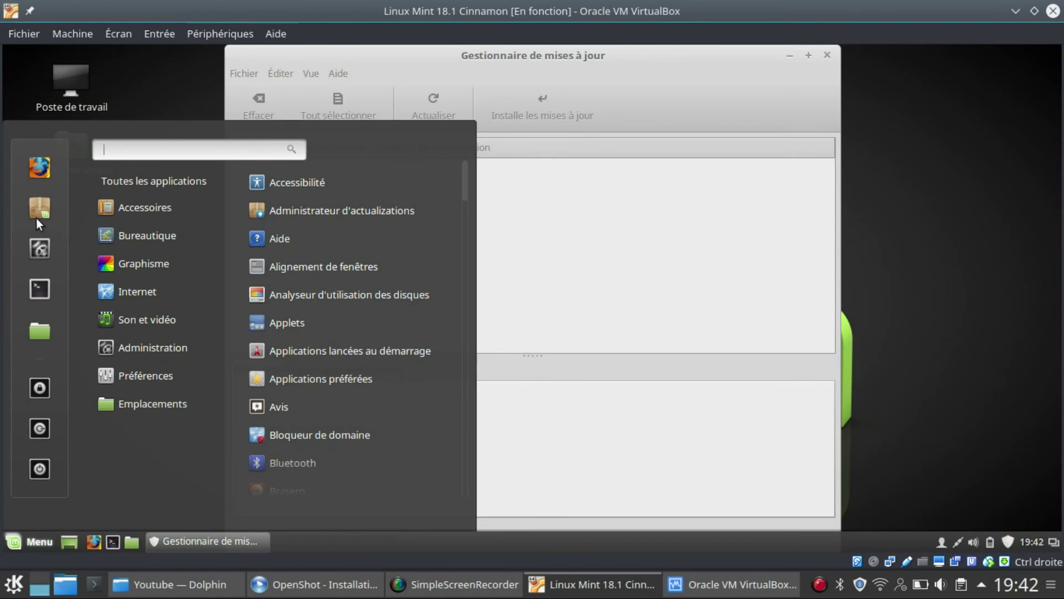
mouse_move(123, 199)
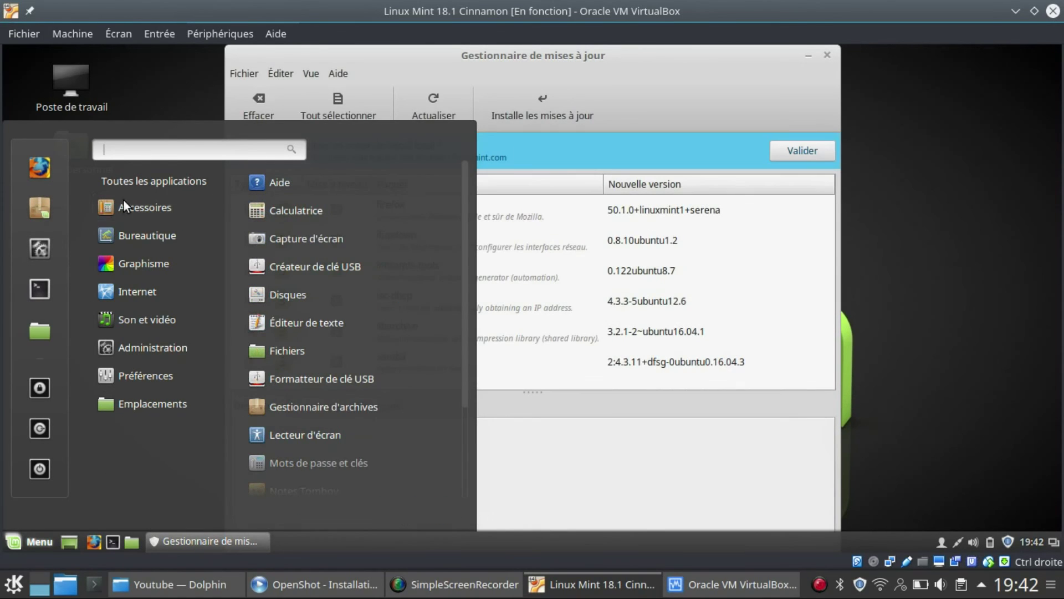
click(257, 237)
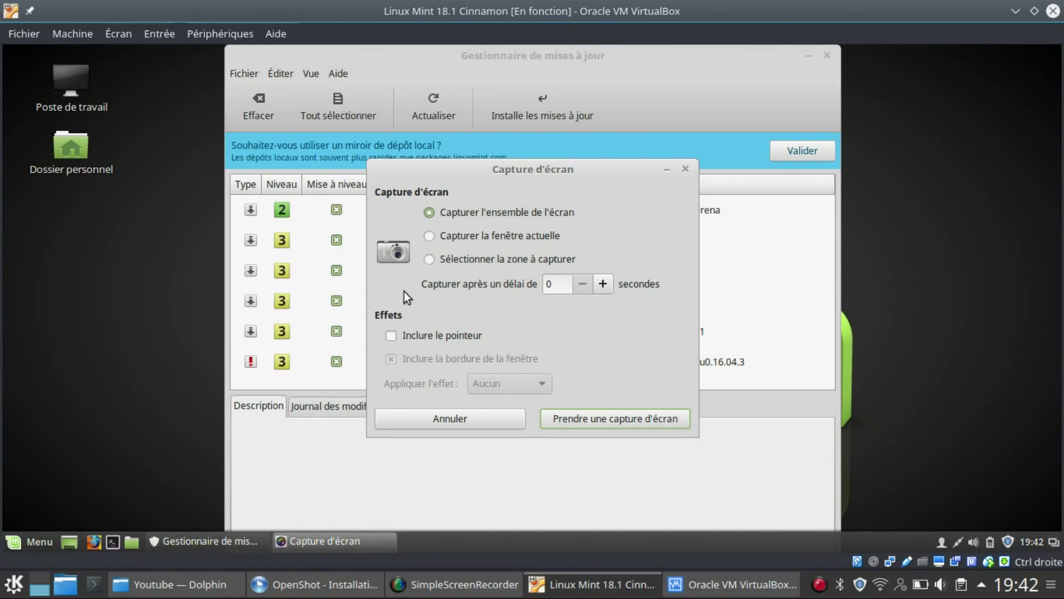
click(384, 421)
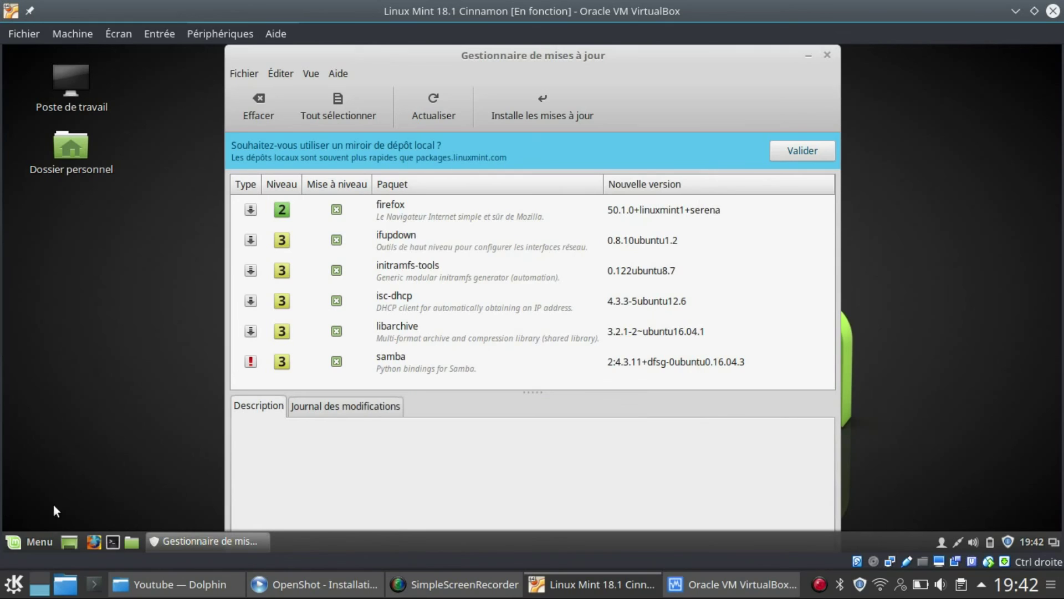
Browse each Mint menu application category, then launch Paramètres système from favourites
click(34, 538)
mouse_move(151, 237)
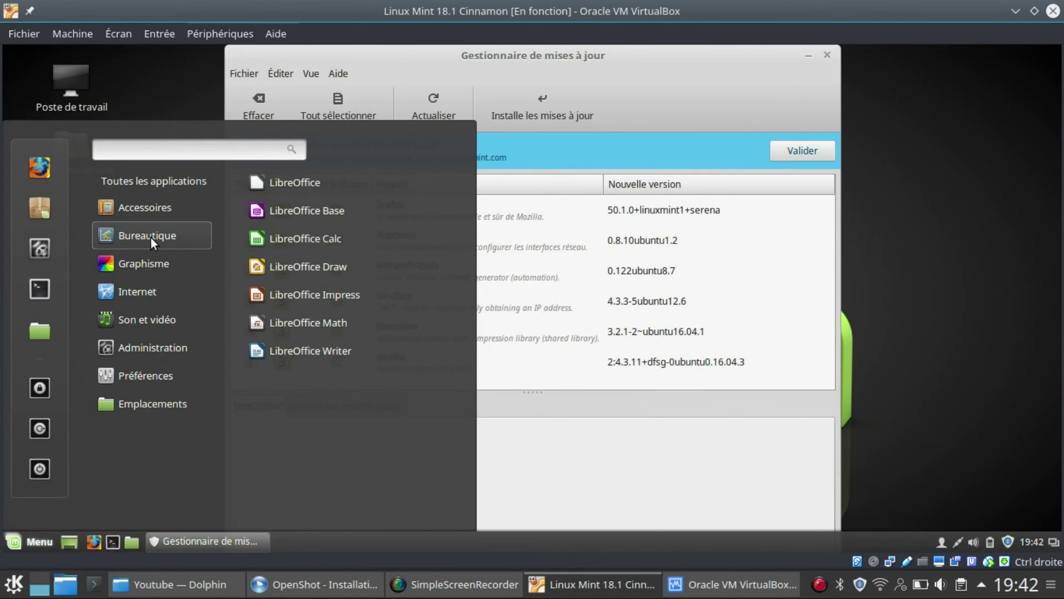
mouse_move(150, 265)
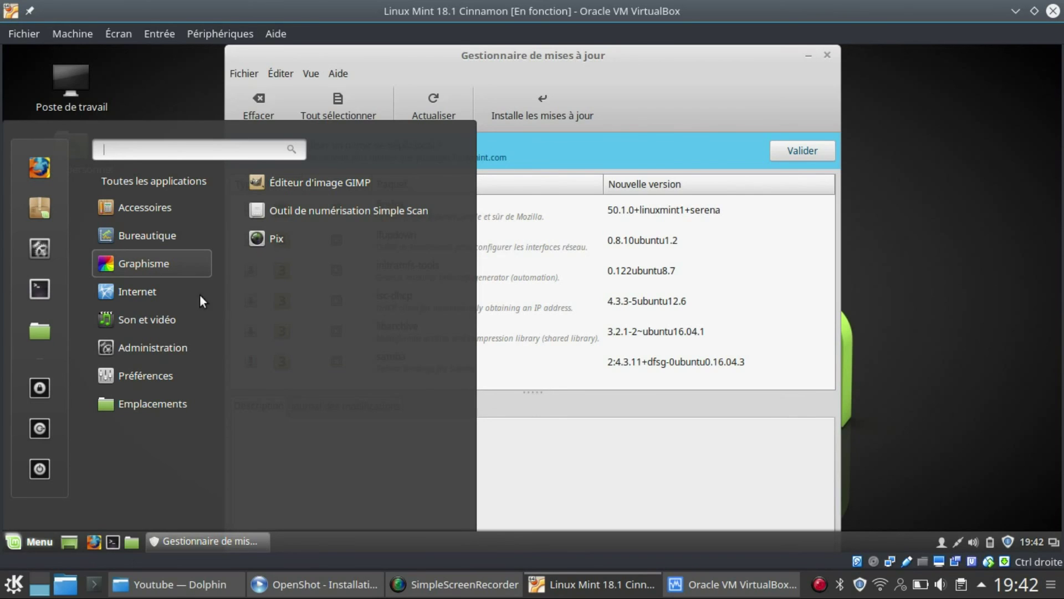
mouse_move(162, 295)
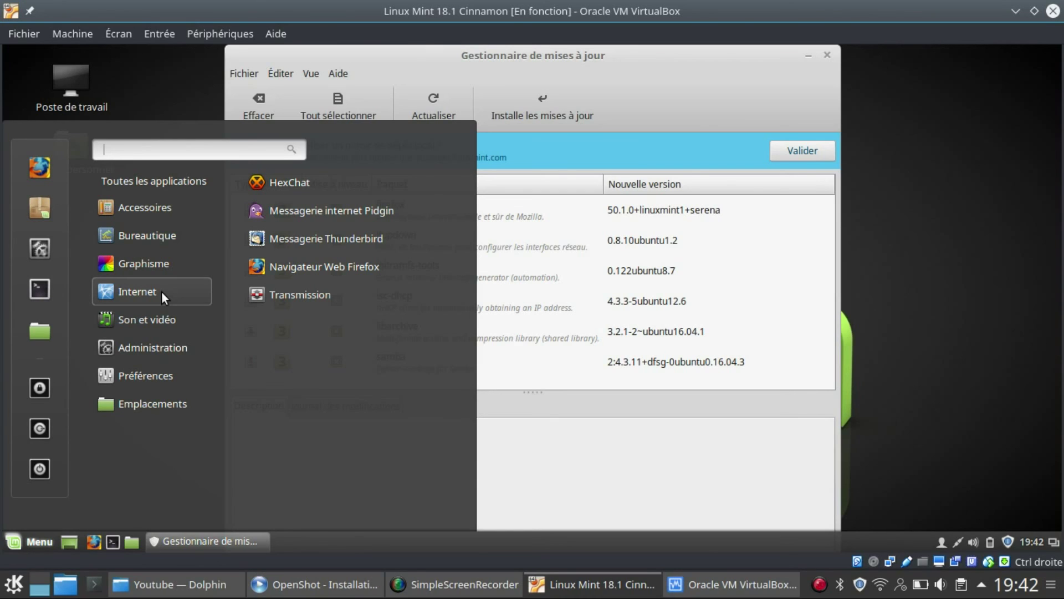
mouse_move(161, 320)
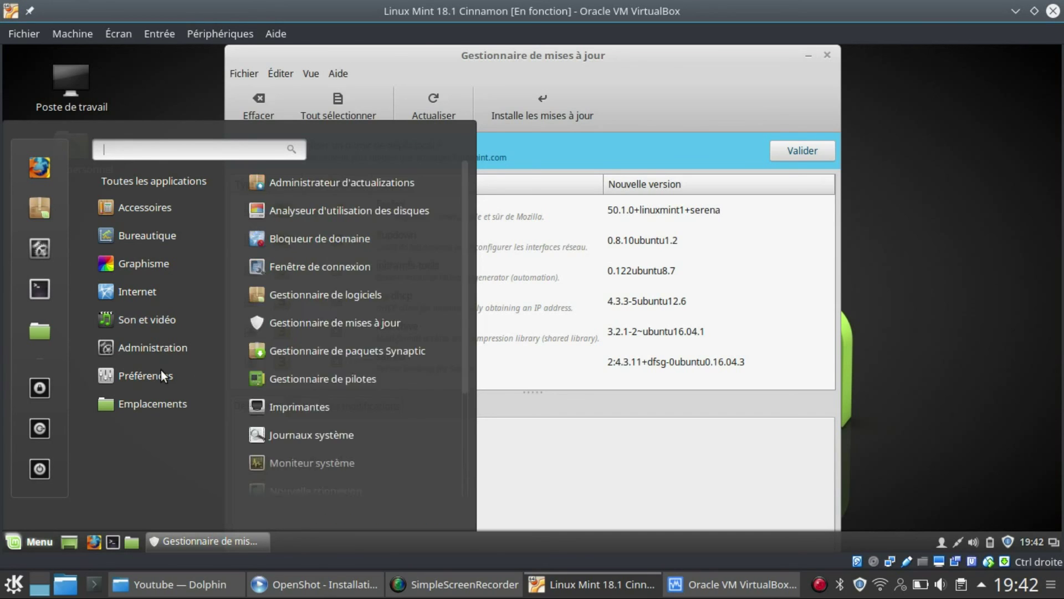
mouse_move(160, 348)
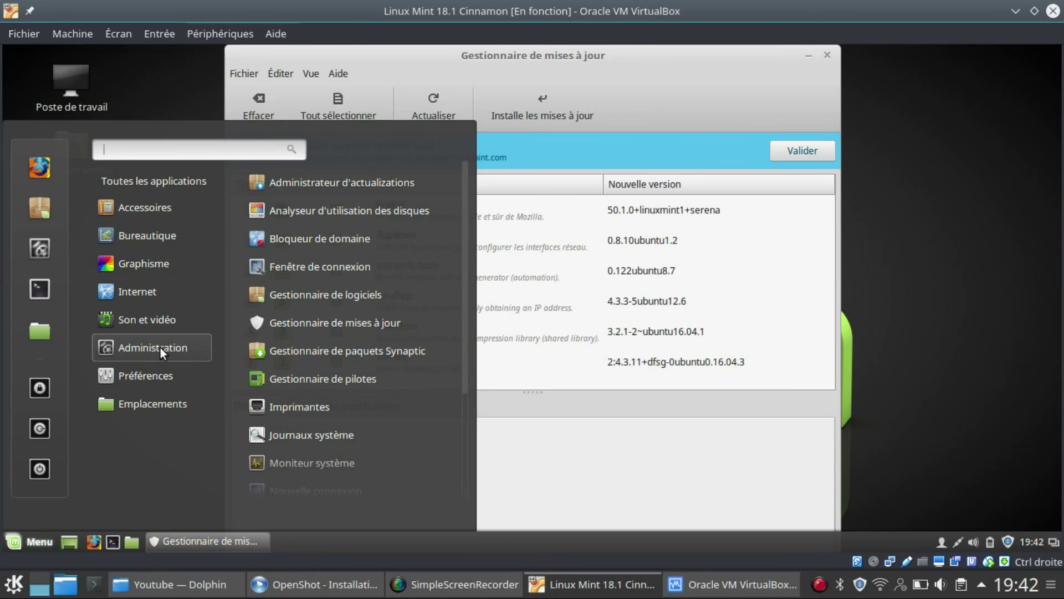
mouse_move(158, 382)
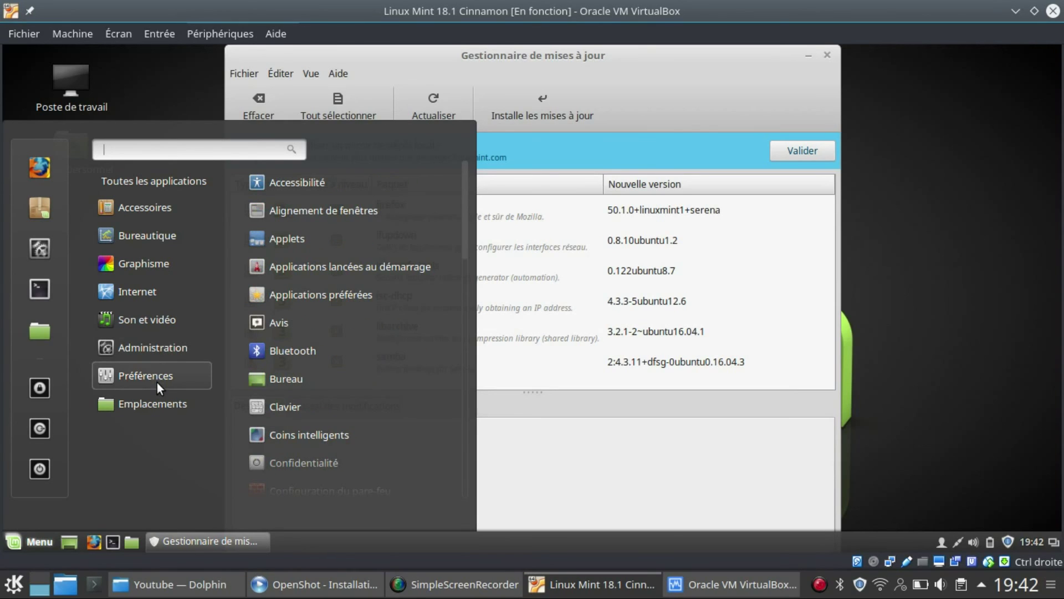
mouse_move(158, 407)
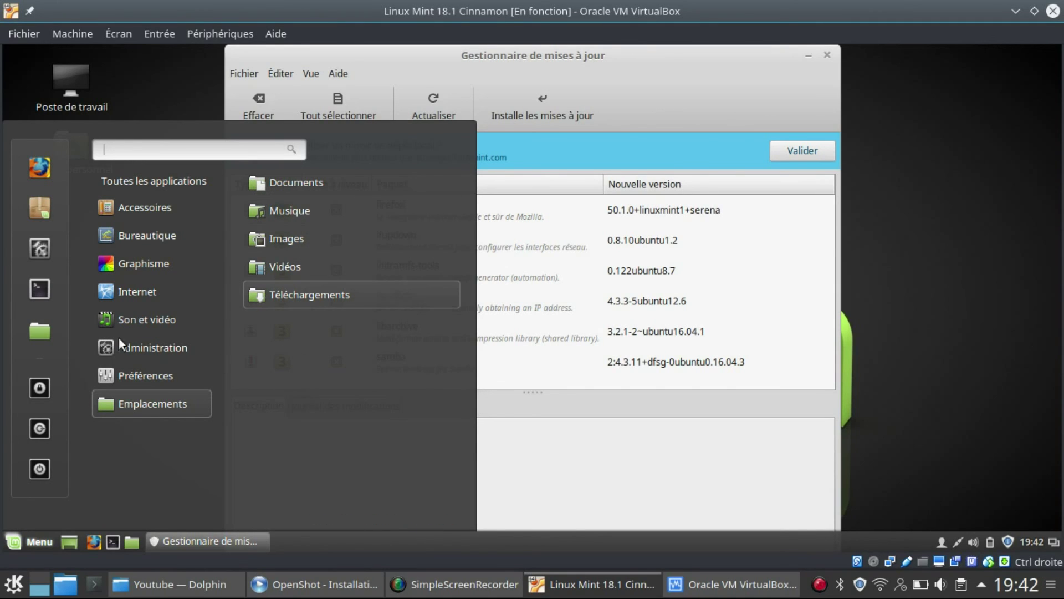
click(40, 248)
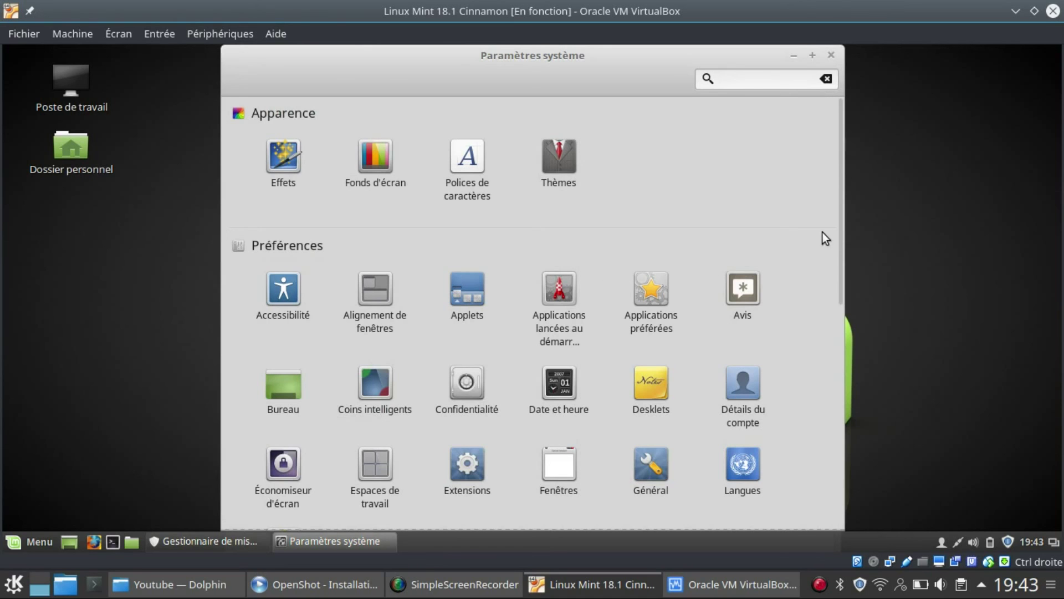
Scroll through the Apparence, Préférences, Matériel and Administration sections, then back to the top
scroll(843, 223, down, 5)
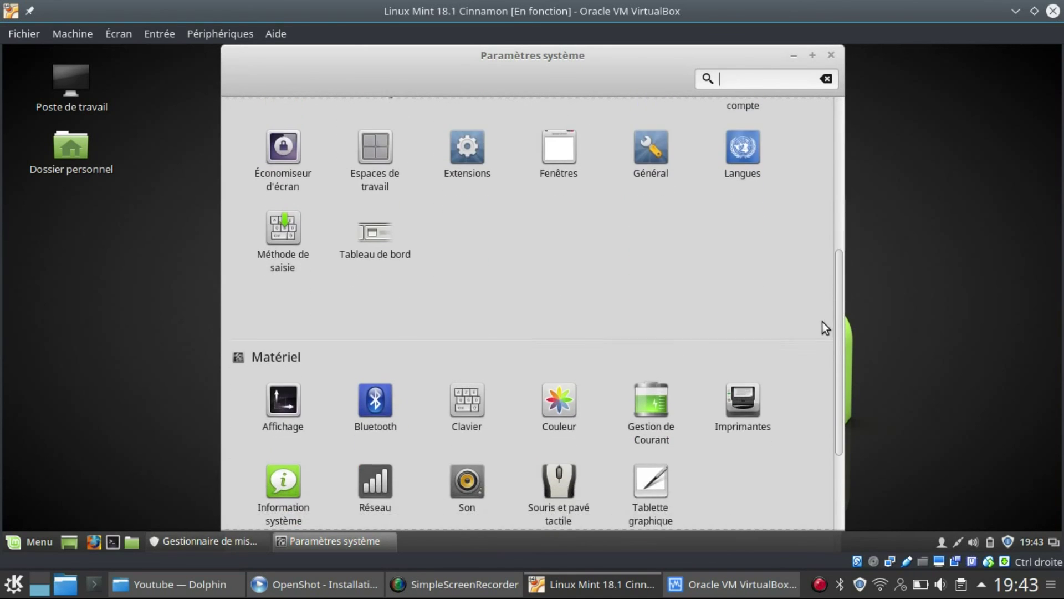
scroll(823, 323, down, 4)
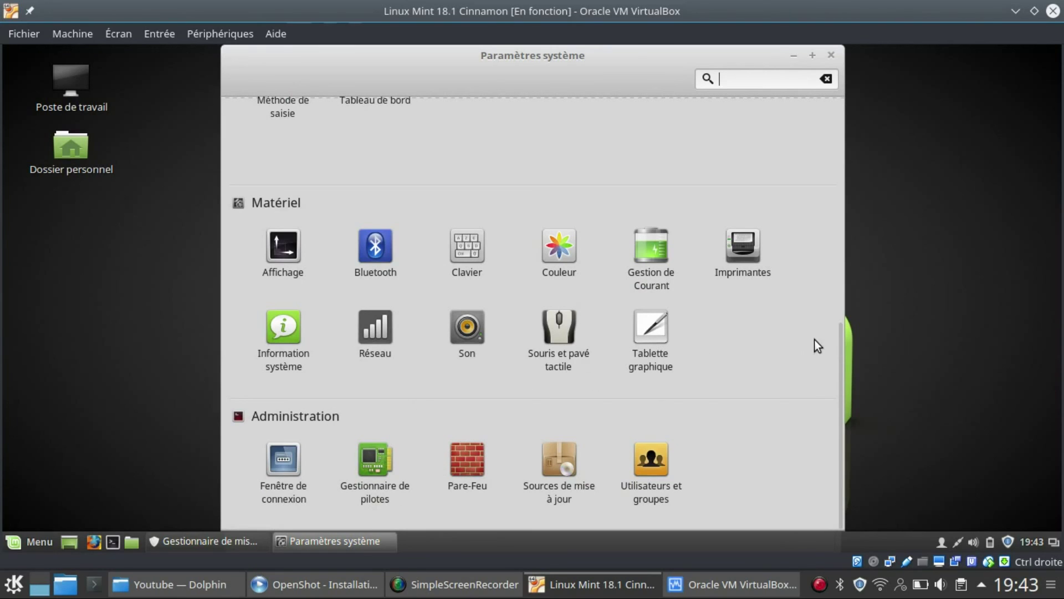
drag(843, 345, 849, 125)
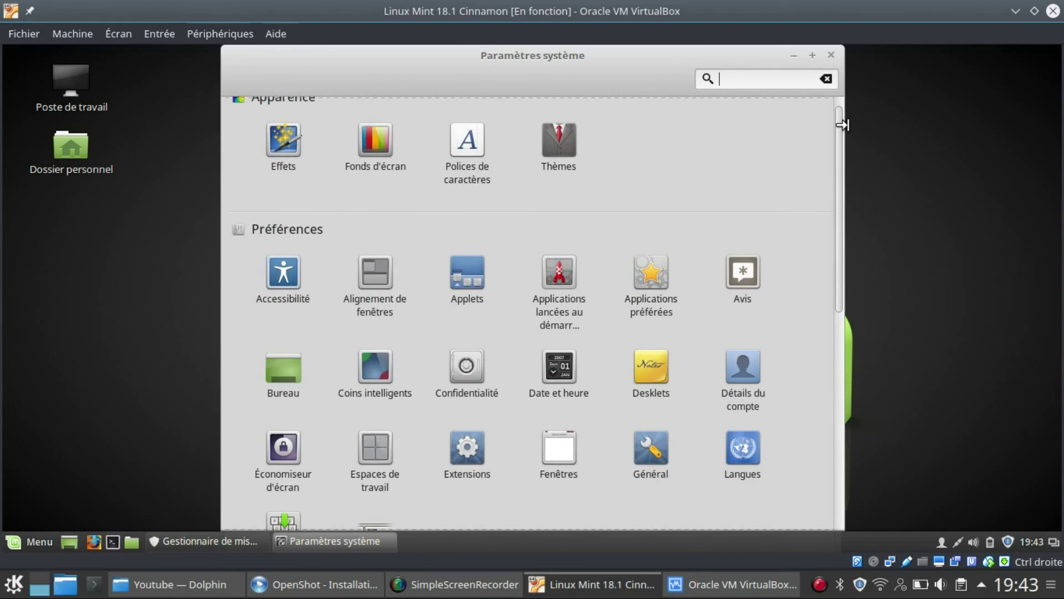